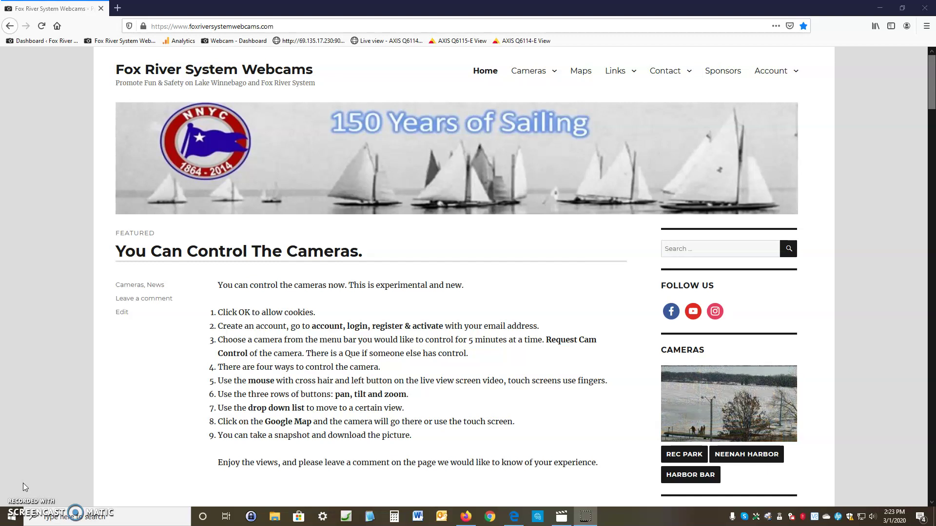
Step: Log out of the current account and open the site's login page
{"action": "left_click", "coordinate": [12, 488]}
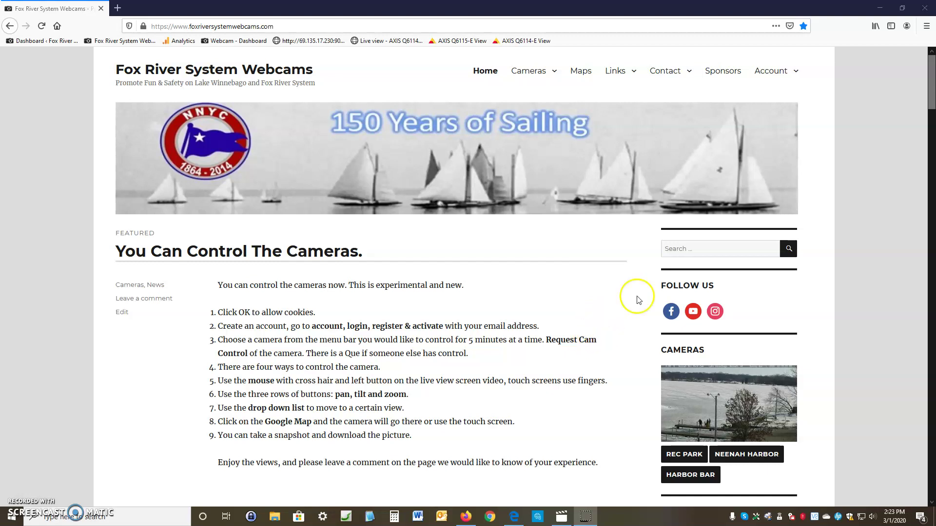
{"action": "mouse_move", "coordinate": [800, 85]}
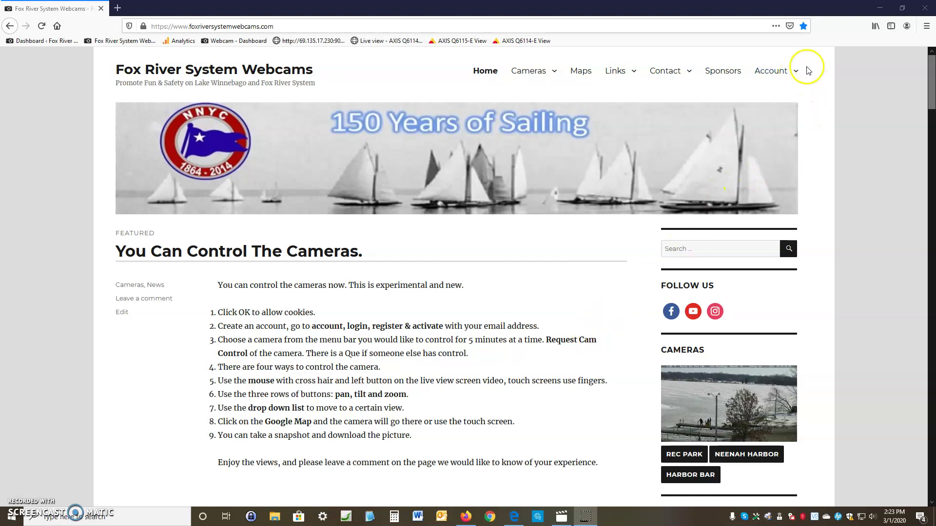
{"action": "left_click", "coordinate": [768, 97]}
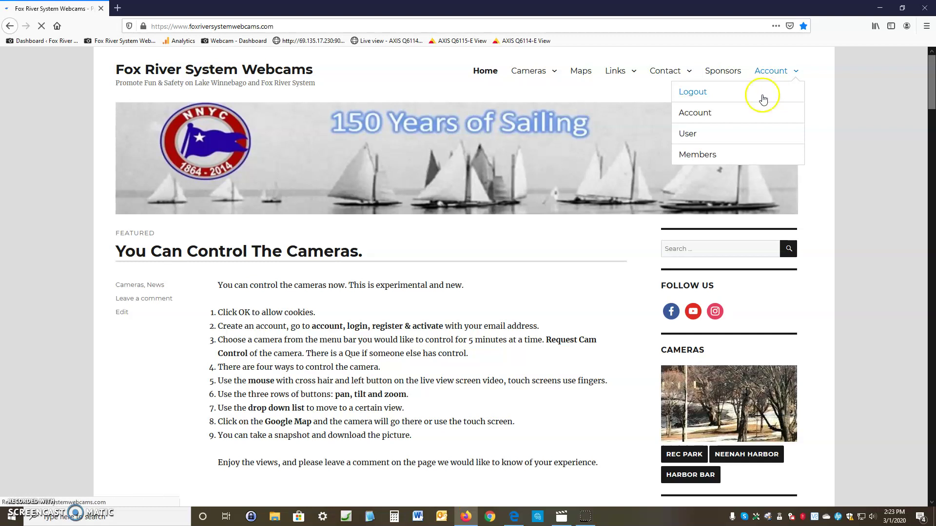
{"action": "mouse_move", "coordinate": [780, 85]}
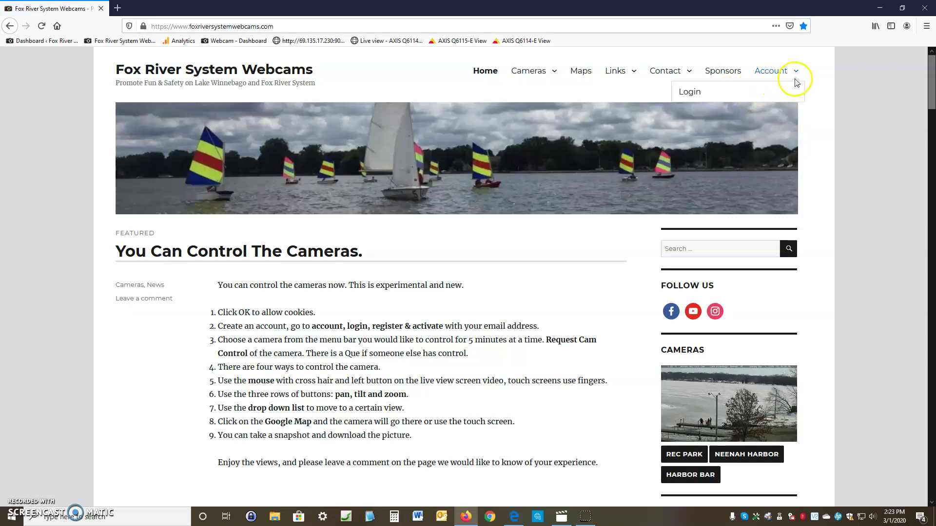
{"action": "left_click", "coordinate": [695, 96]}
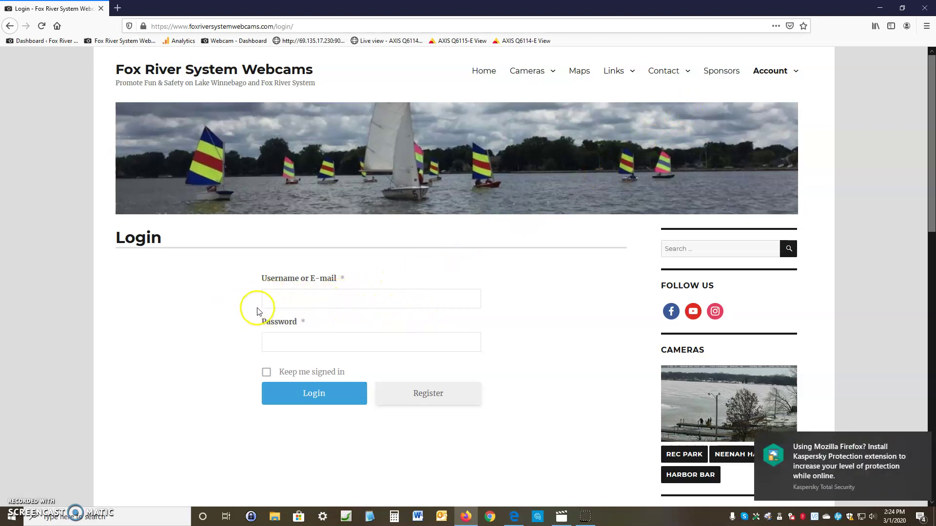
Step: Log in with the account username and password, with Keep me signed in enabled
{"action": "left_click", "coordinate": [270, 298]}
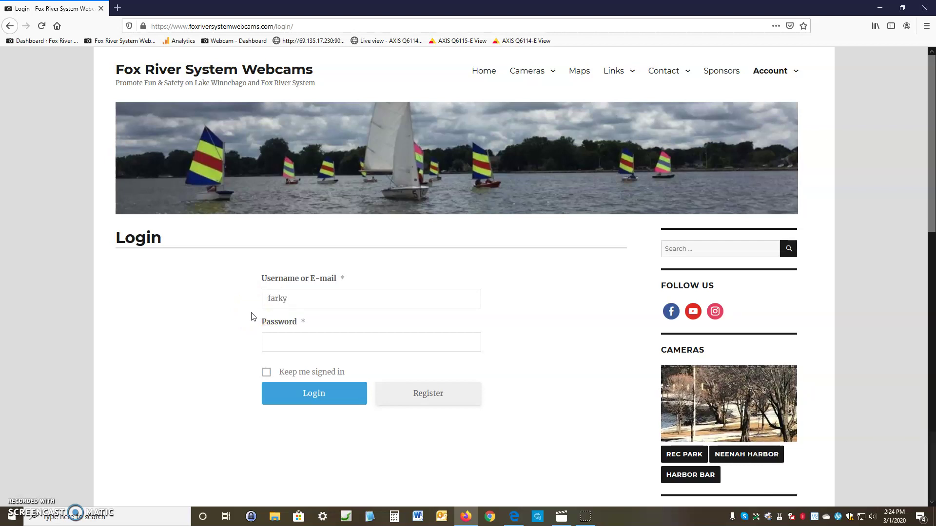
{"action": "key", "text": "Tab"}
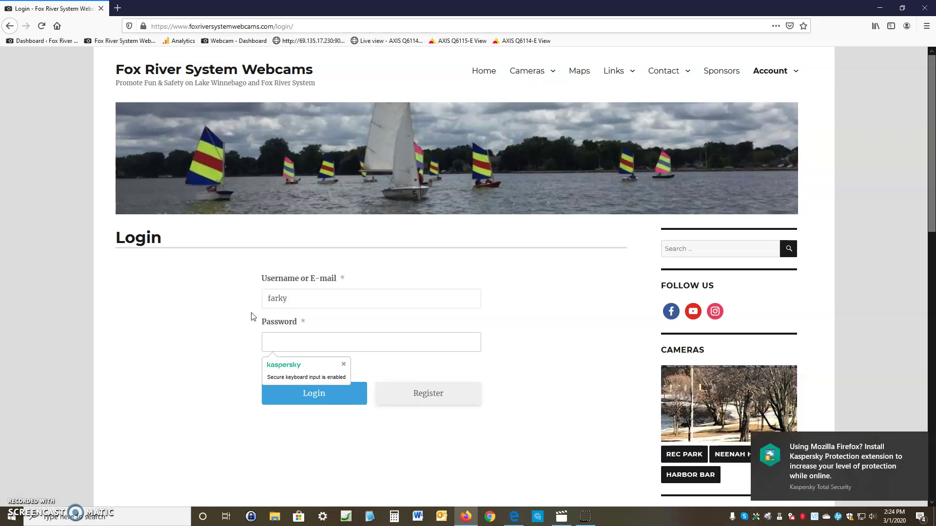
{"action": "type", "text": "•••"}
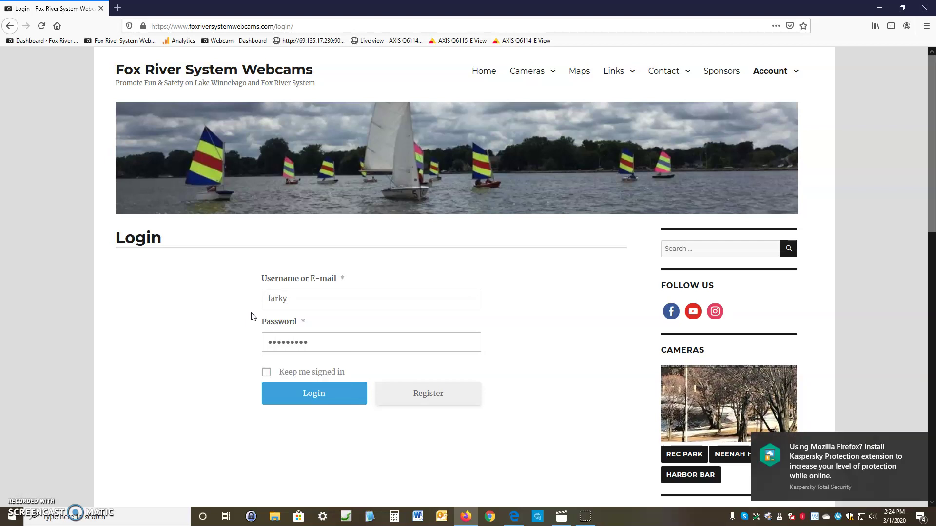
{"action": "left_click", "coordinate": [266, 373]}
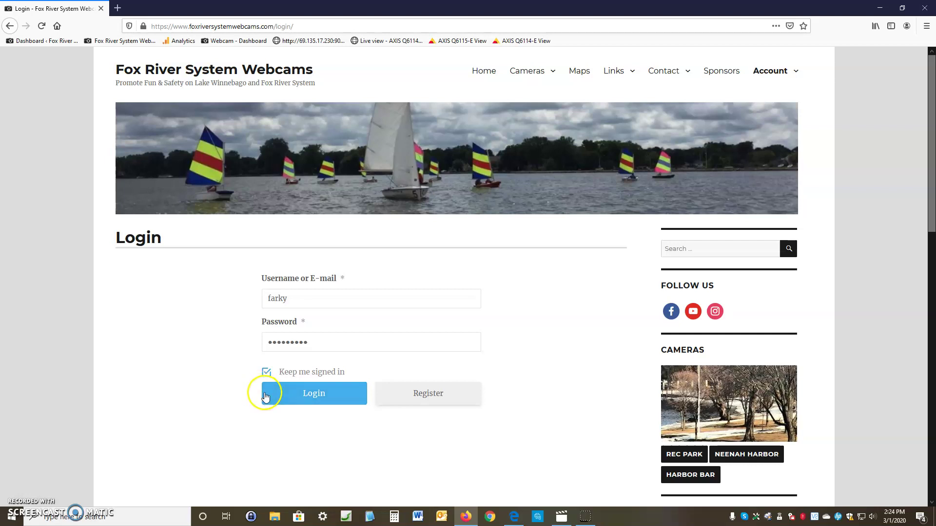
{"action": "left_click", "coordinate": [313, 400]}
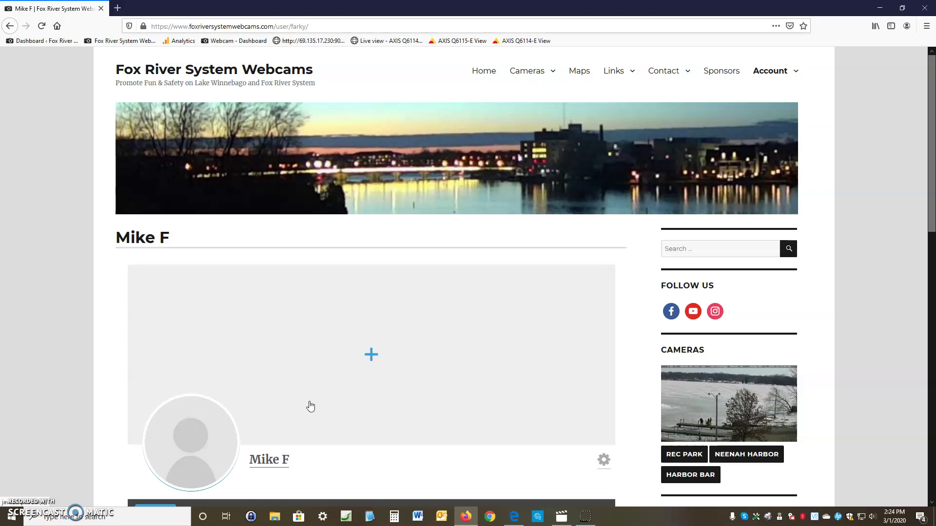
Step: Open the Neenah Harbor – Neenah camera page
{"action": "scroll", "coordinate": [319, 390], "scroll_direction": "down", "scroll_amount": 2}
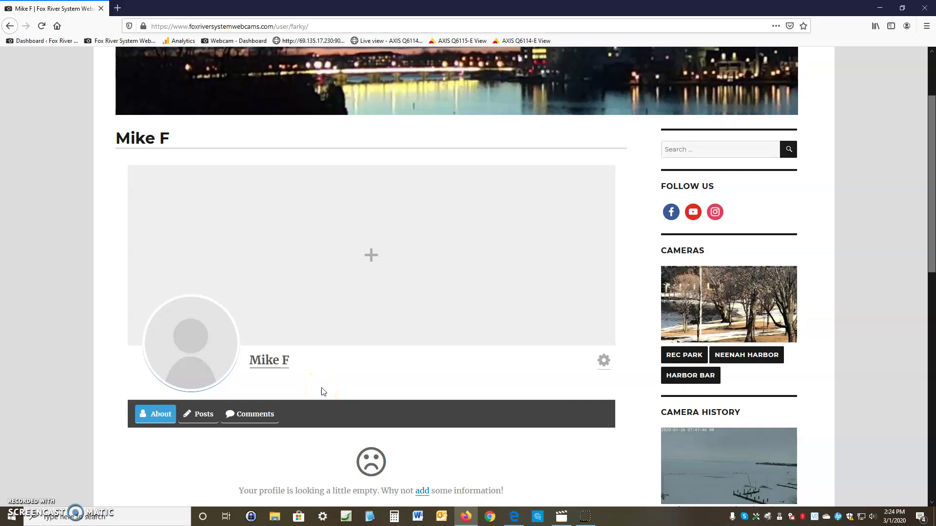
{"action": "scroll", "coordinate": [322, 392], "scroll_direction": "up", "scroll_amount": 1}
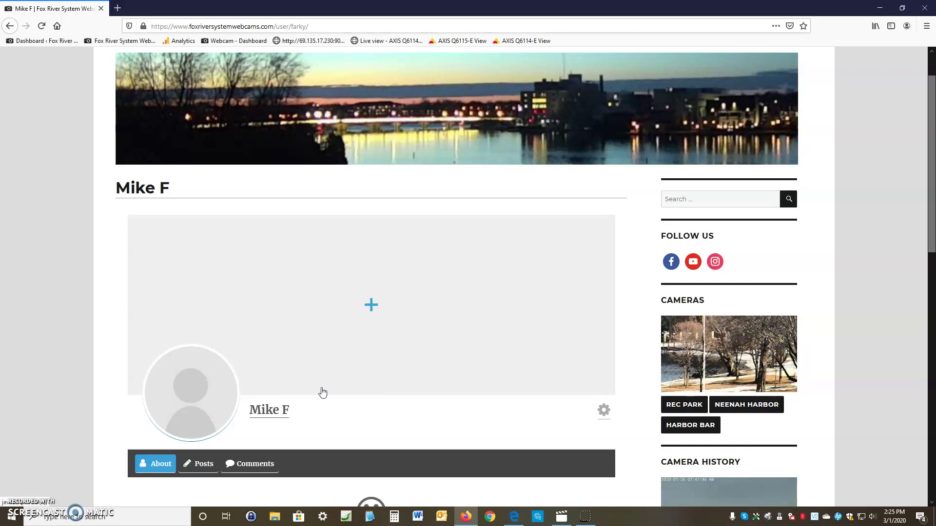
{"action": "left_click_drag", "start_coordinate": [322, 386], "coordinate": [340, 340]}
{"action": "scroll", "coordinate": [371, 299], "scroll_direction": "up", "scroll_amount": 1}
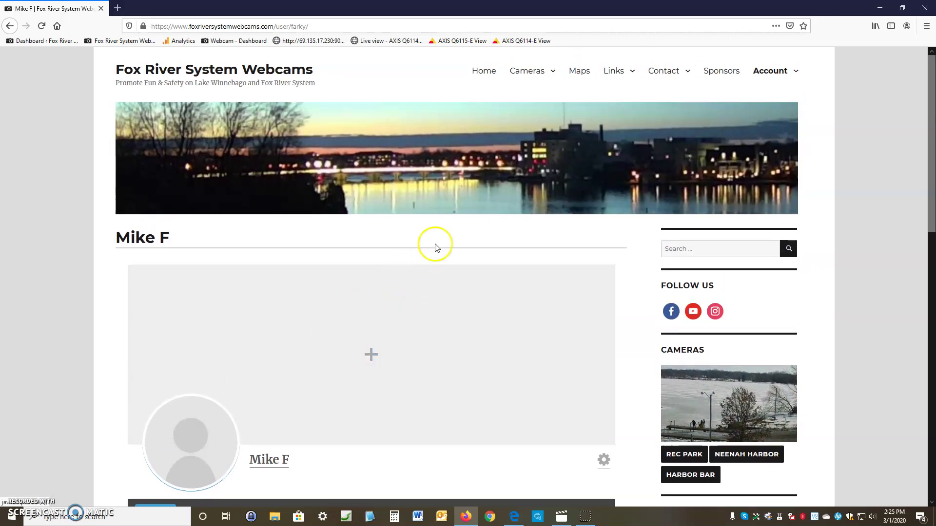
{"action": "mouse_move", "coordinate": [528, 79]}
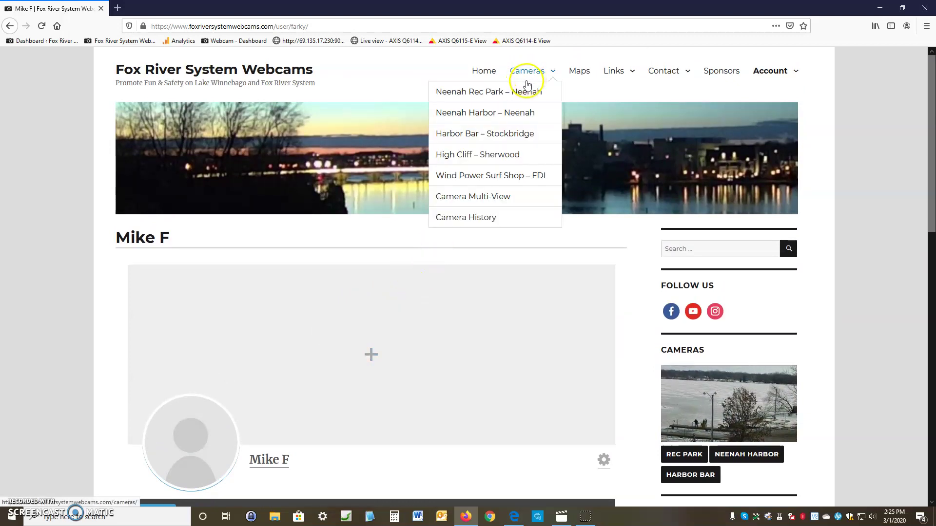
{"action": "left_click", "coordinate": [488, 115]}
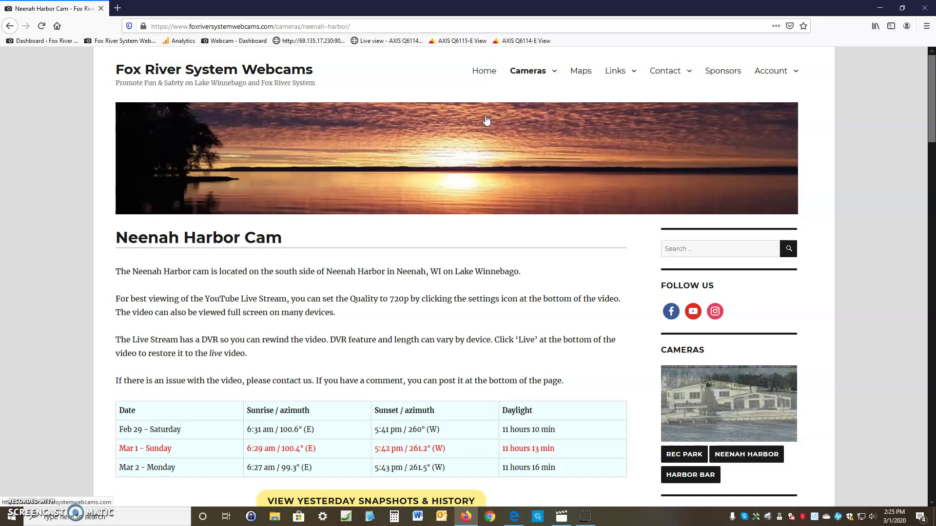
Step: Request 5 minutes of cam control for the Neenah Harbor camera and agree to its terms
{"action": "scroll", "coordinate": [486, 122], "scroll_direction": "down", "scroll_amount": 2}
{"action": "scroll", "coordinate": [485, 125], "scroll_direction": "down", "scroll_amount": 8}
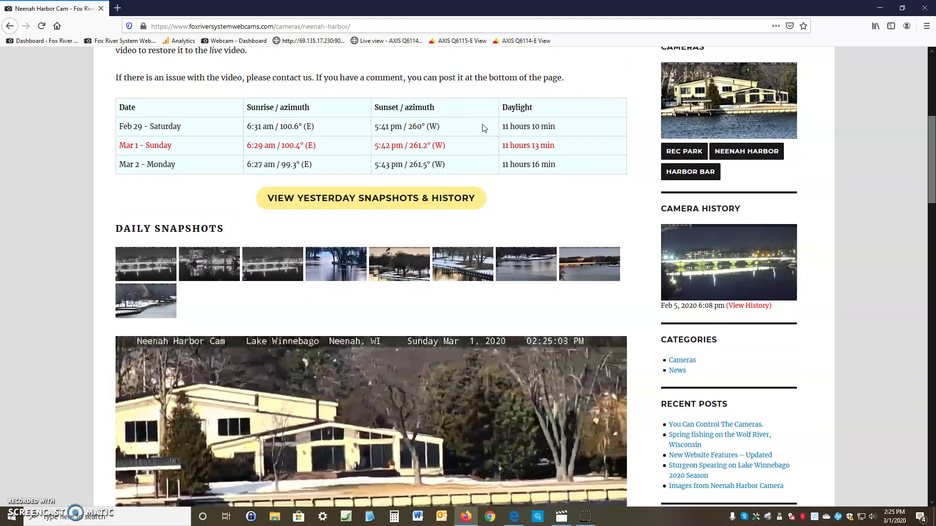
{"action": "scroll", "coordinate": [483, 129], "scroll_direction": "down", "scroll_amount": 3}
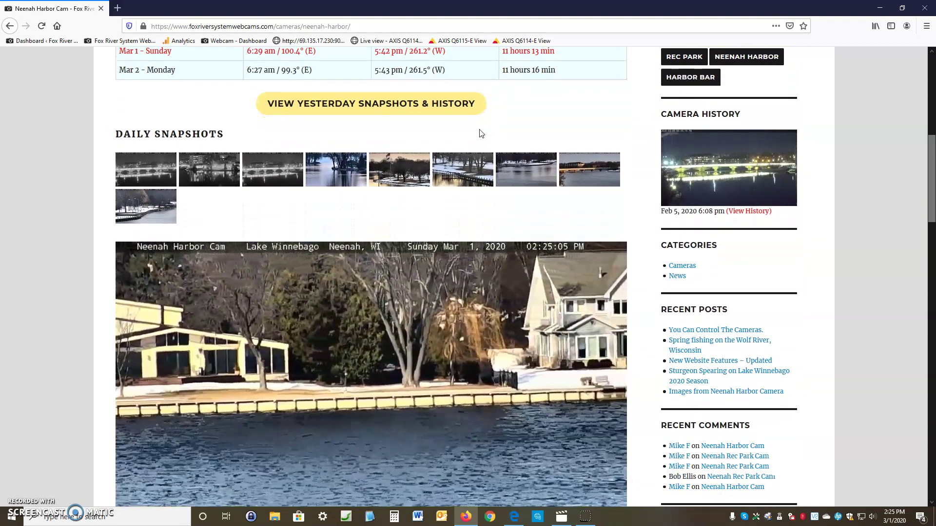
{"action": "scroll", "coordinate": [481, 132], "scroll_direction": "down", "scroll_amount": 1}
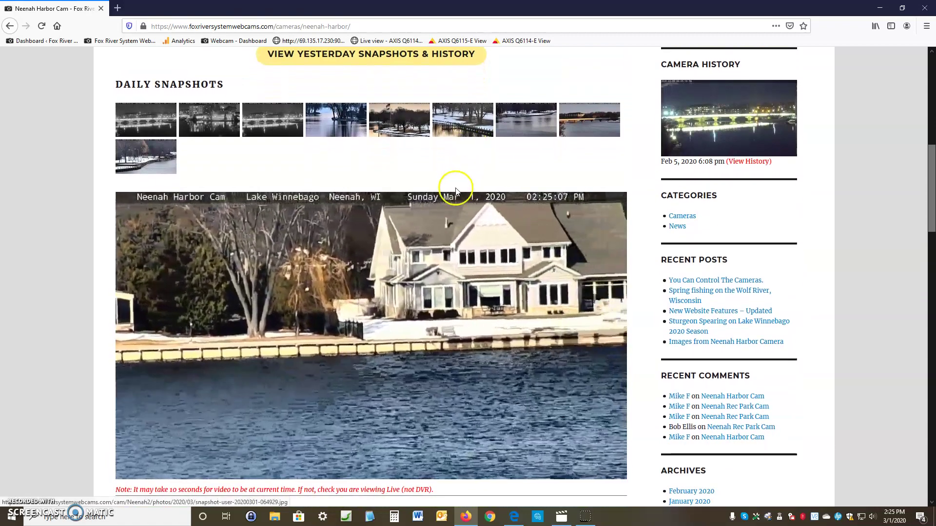
{"action": "mouse_move", "coordinate": [445, 209]}
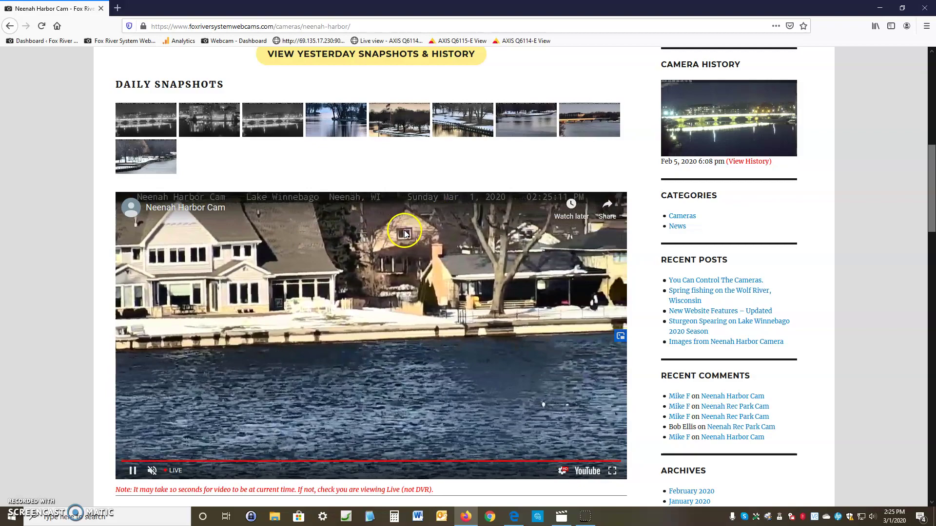
{"action": "scroll", "coordinate": [402, 233], "scroll_direction": "down", "scroll_amount": 1}
{"action": "scroll", "coordinate": [397, 234], "scroll_direction": "down", "scroll_amount": 4}
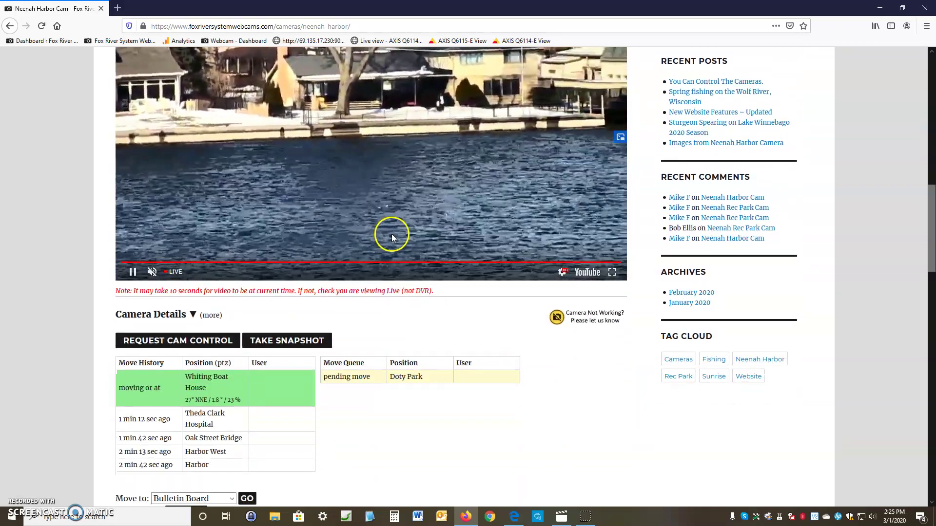
{"action": "scroll", "coordinate": [389, 235], "scroll_direction": "down", "scroll_amount": 1}
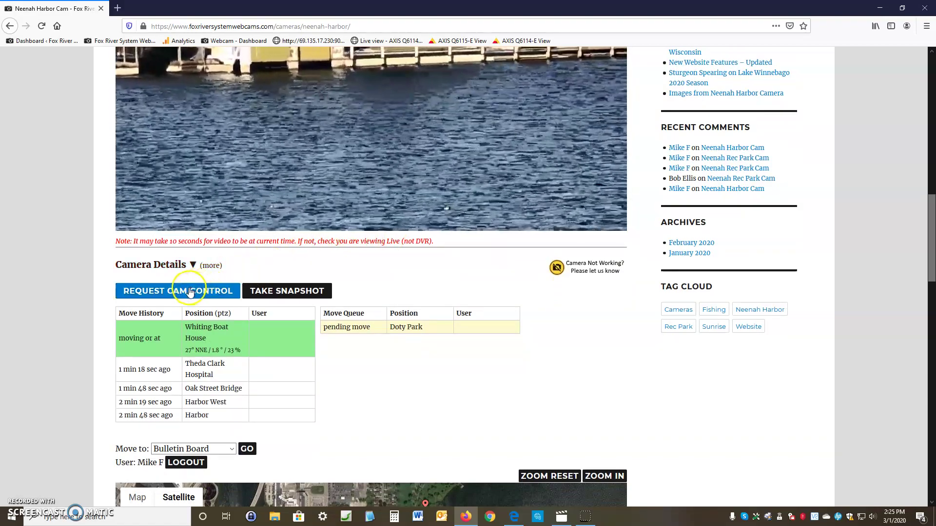
{"action": "left_click", "coordinate": [188, 291]}
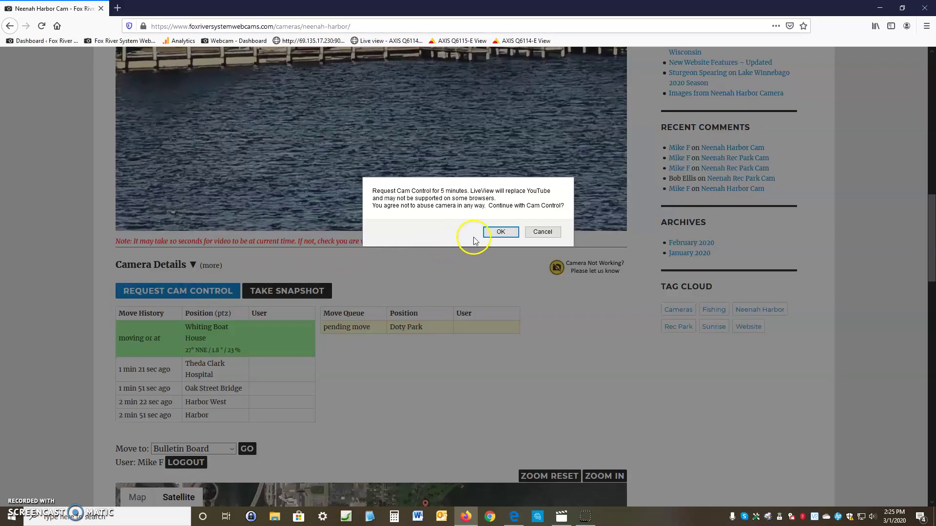
{"action": "left_click", "coordinate": [494, 234]}
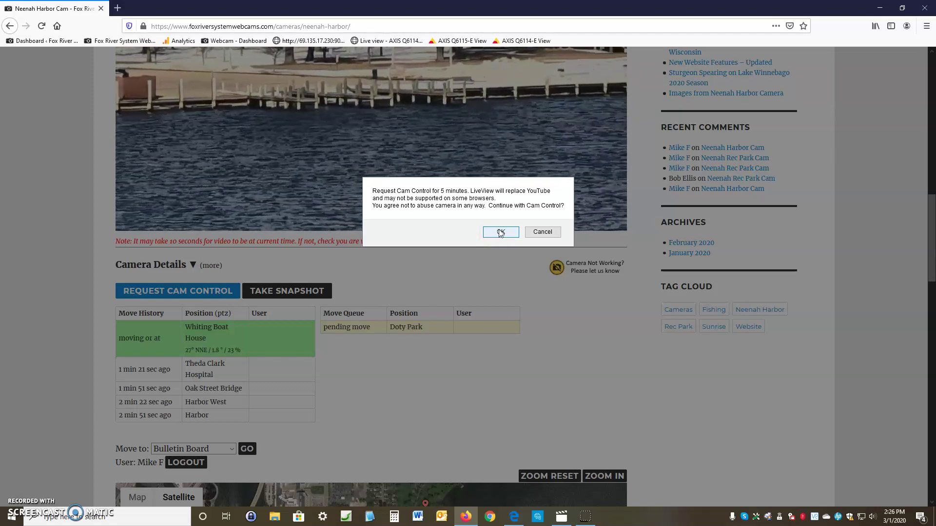
{"action": "left_click", "coordinate": [500, 233]}
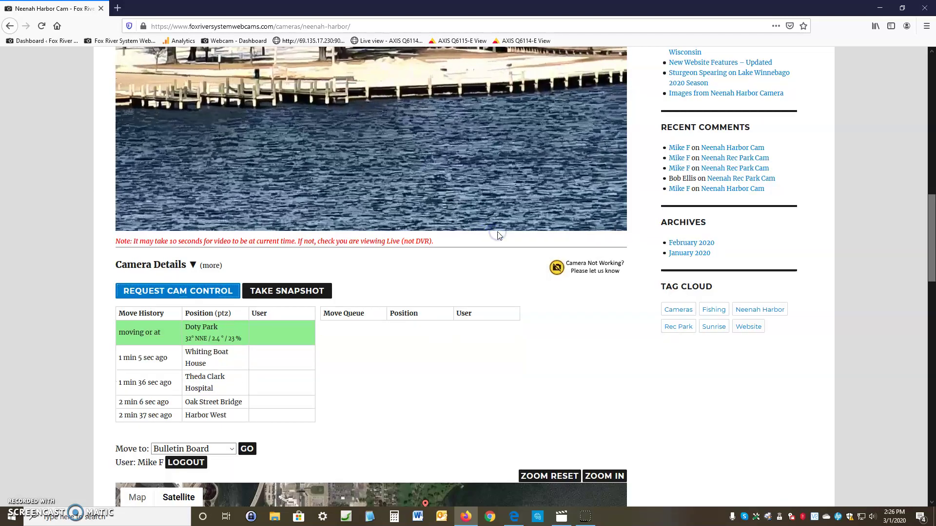
Step: Examine the live view, the pan, zoom and tilt controls, the preset positions and the satellite map below the video
{"action": "scroll", "coordinate": [487, 233], "scroll_direction": "up", "scroll_amount": 3}
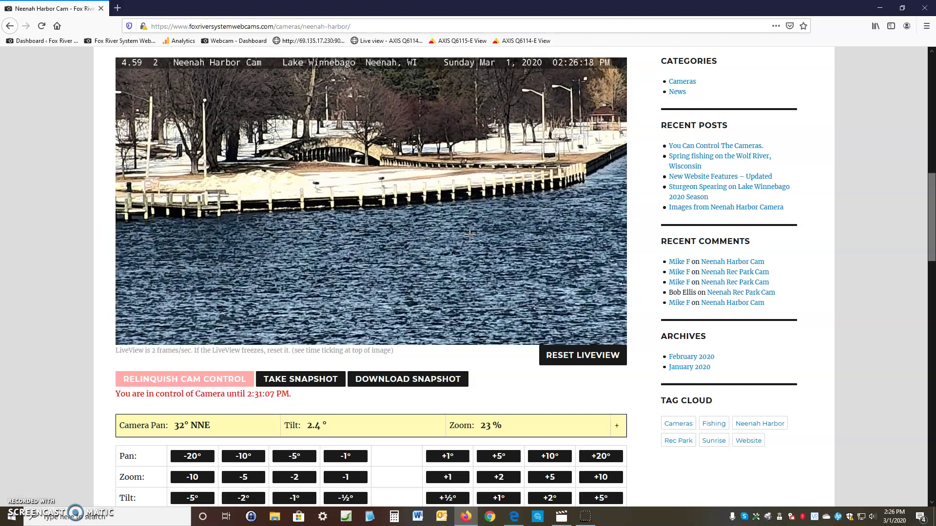
{"action": "scroll", "coordinate": [470, 234], "scroll_direction": "down", "scroll_amount": 3}
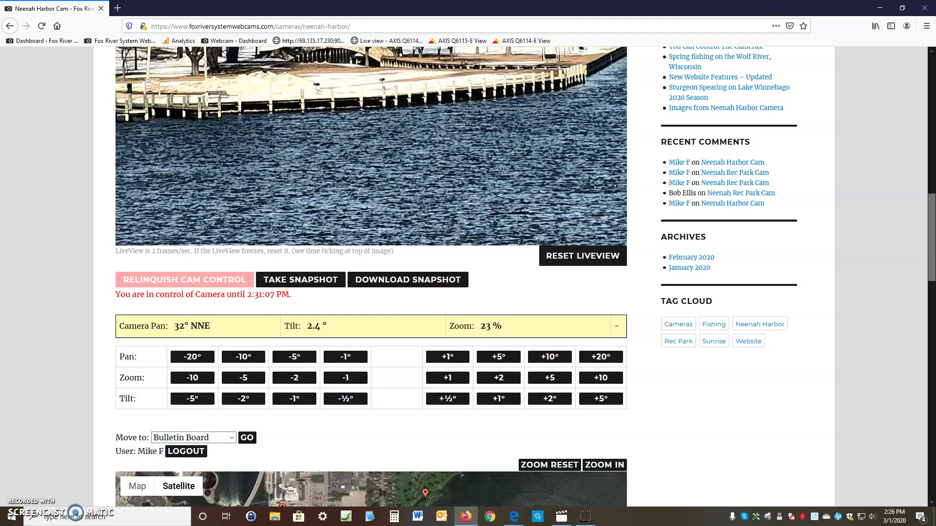
{"action": "scroll", "coordinate": [459, 235], "scroll_direction": "down", "scroll_amount": 2}
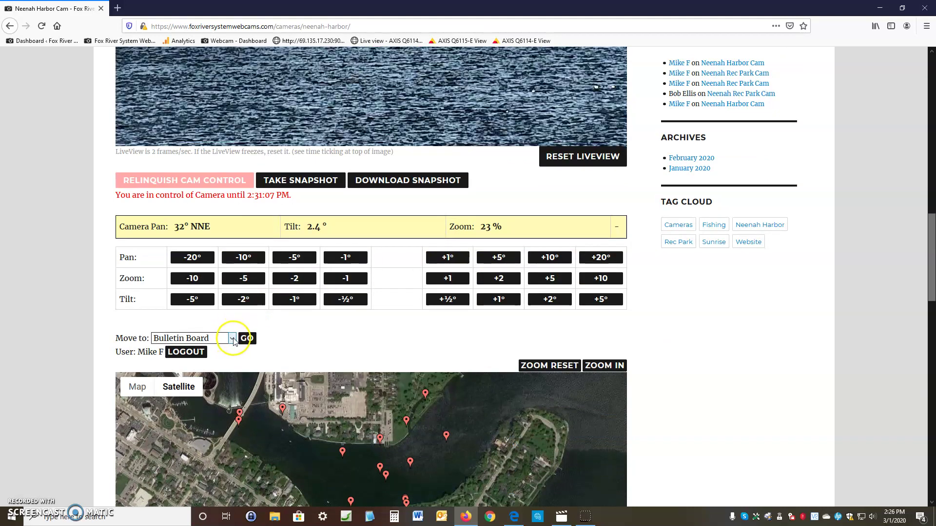
{"action": "left_click", "coordinate": [232, 339]}
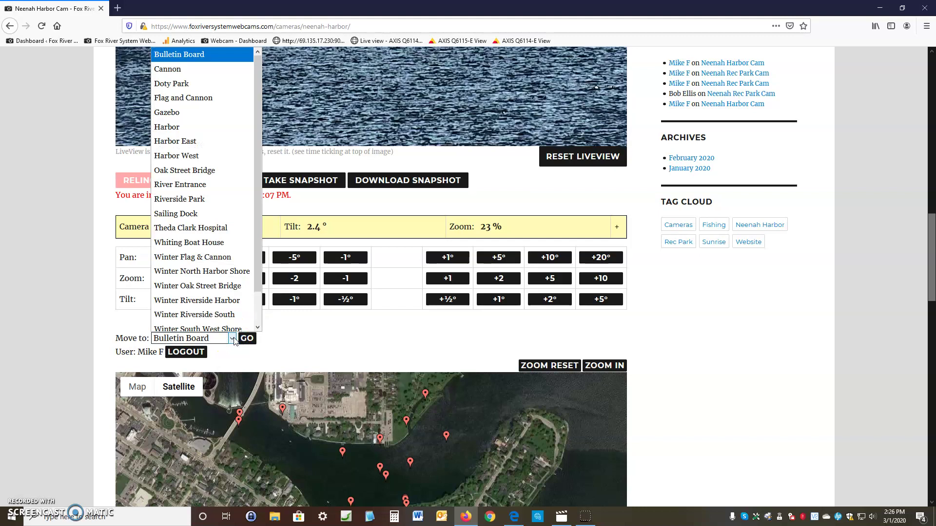
{"action": "left_click", "coordinate": [276, 341]}
{"action": "scroll", "coordinate": [281, 344], "scroll_direction": "down", "scroll_amount": 2}
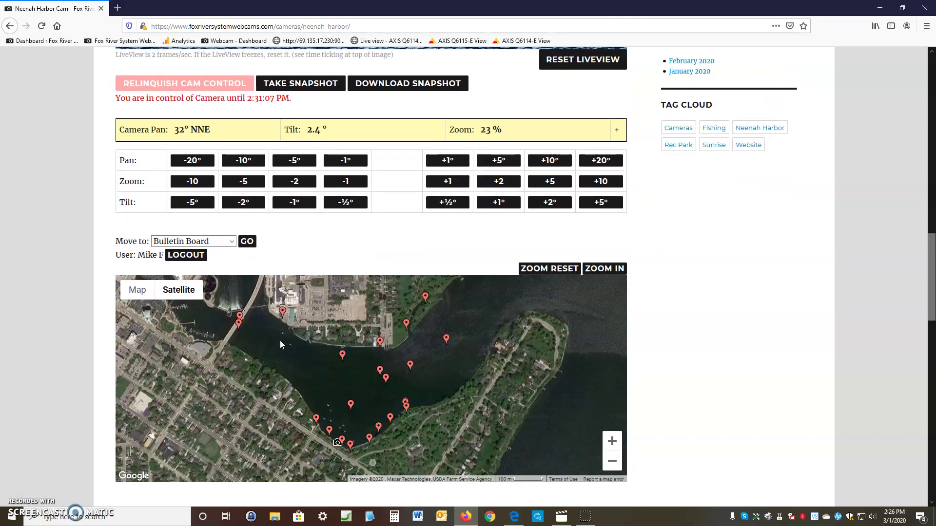
{"action": "scroll", "coordinate": [280, 344], "scroll_direction": "down", "scroll_amount": 1}
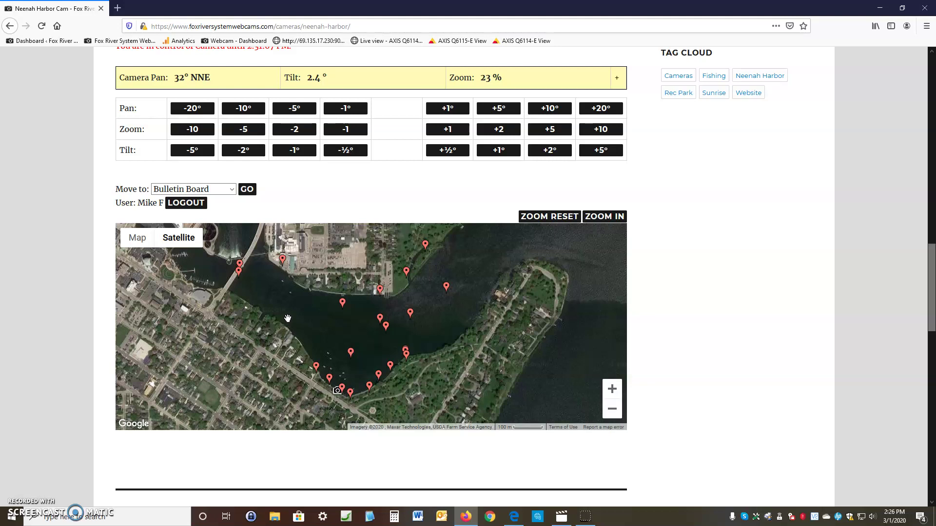
{"action": "scroll", "coordinate": [287, 318], "scroll_direction": "up", "scroll_amount": 3}
{"action": "scroll", "coordinate": [292, 317], "scroll_direction": "up", "scroll_amount": 4}
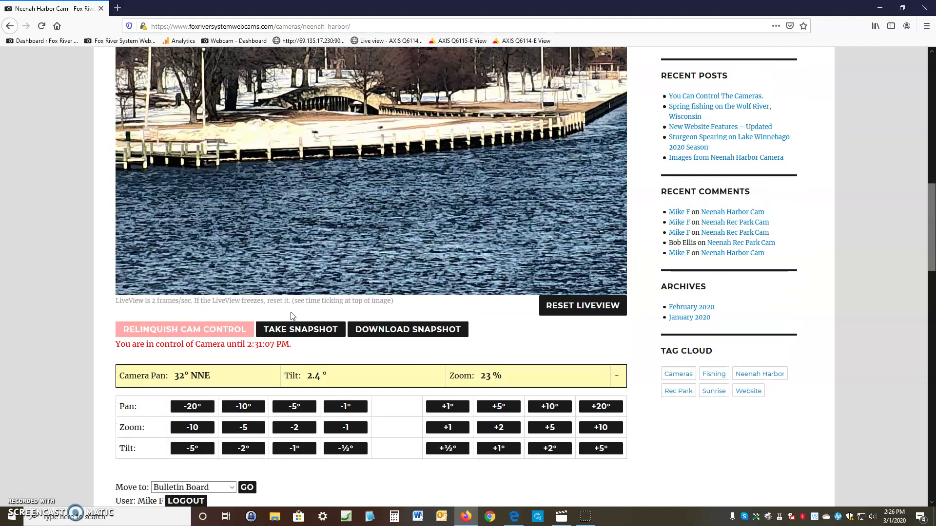
Step: Re-aim the camera at the gazebo on the far shore by picking it directly in the live view
{"action": "left_click", "coordinate": [292, 307]}
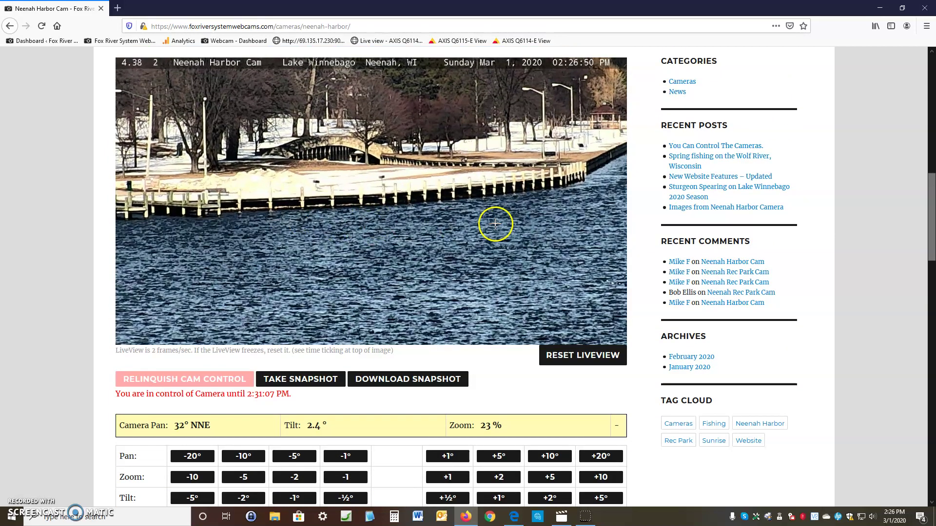
{"action": "left_click", "coordinate": [611, 121]}
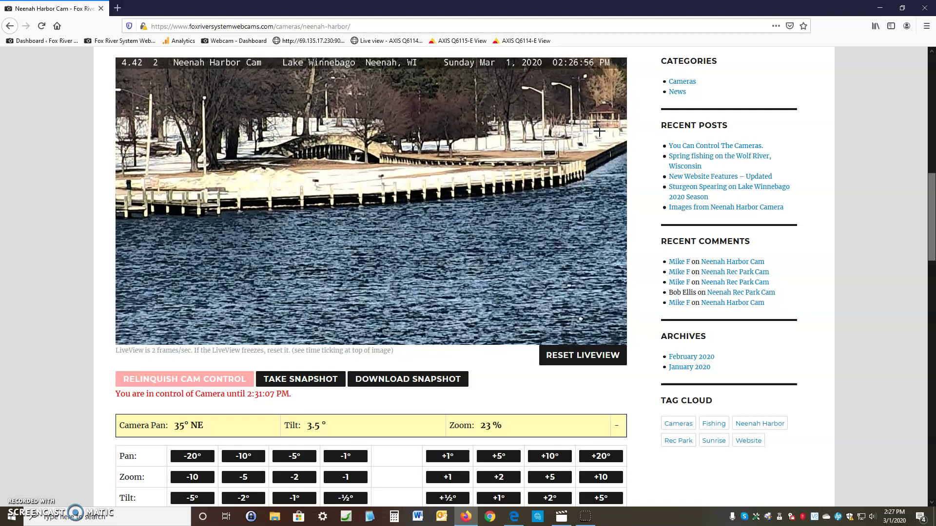
{"action": "left_click", "coordinate": [600, 129]}
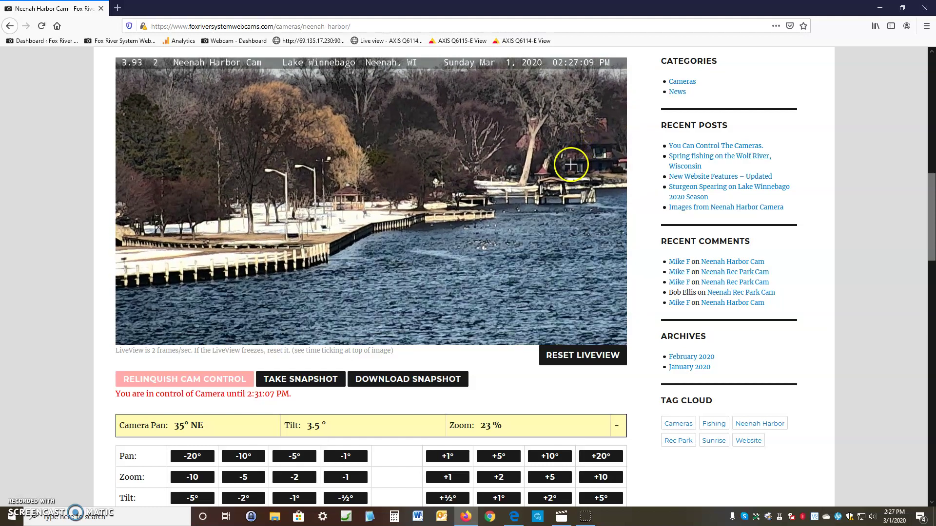
{"action": "scroll", "coordinate": [547, 176], "scroll_direction": "down", "scroll_amount": 3}
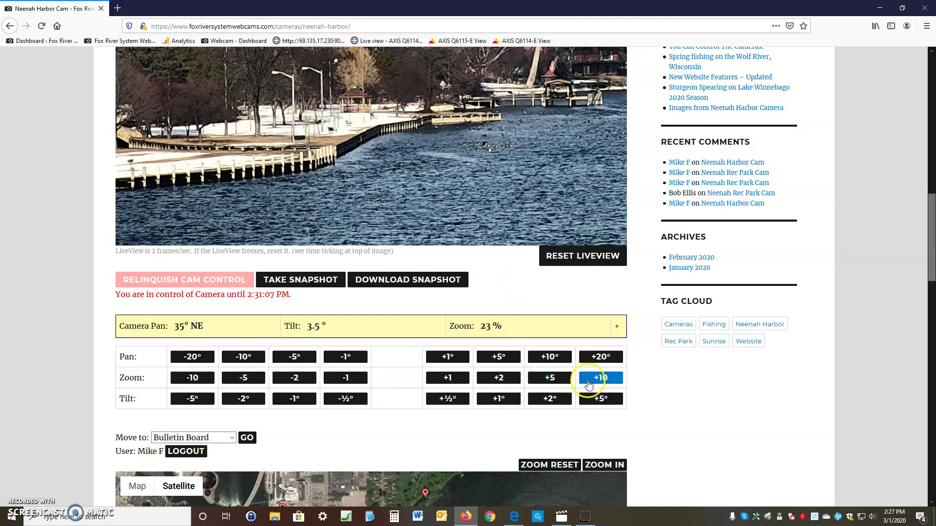
Step: Zoom the camera in on the gazebo in increments of 10 to 42 %
{"action": "left_click", "coordinate": [593, 383]}
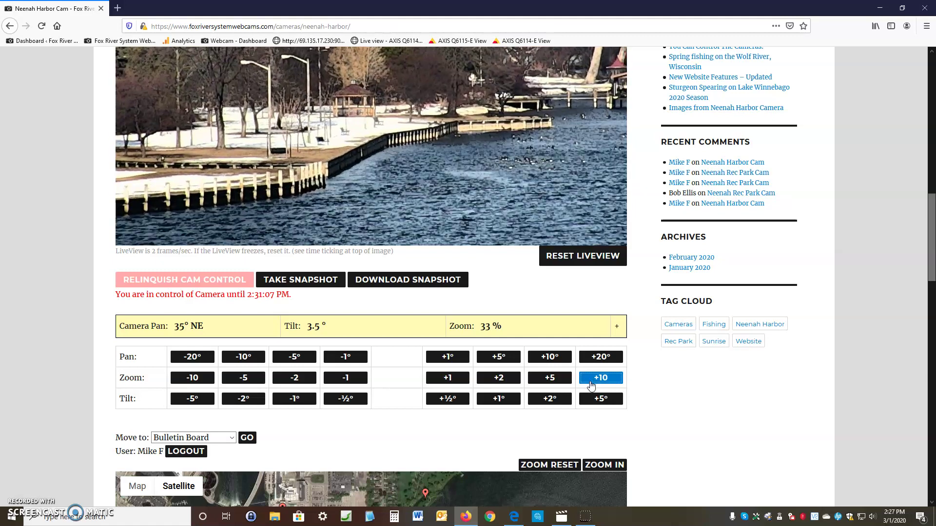
{"action": "left_click", "coordinate": [592, 386]}
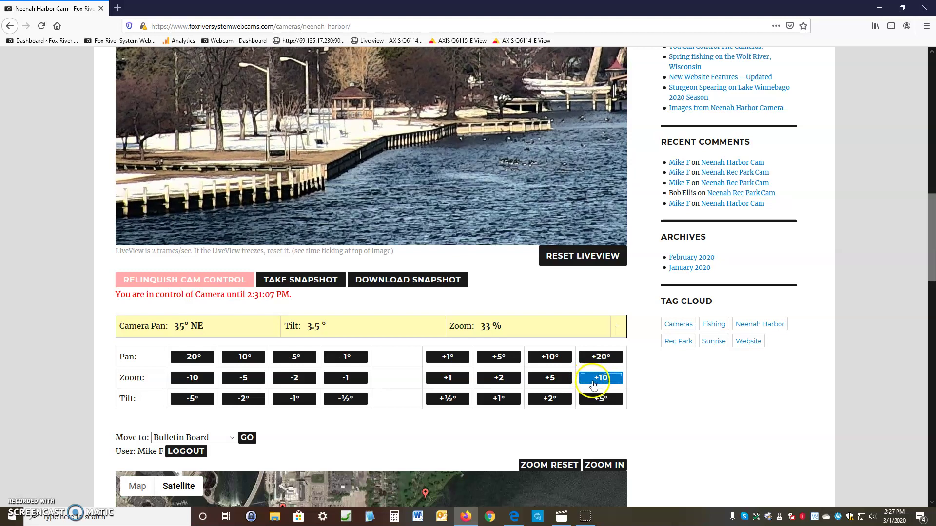
{"action": "left_click", "coordinate": [598, 382]}
{"action": "left_click", "coordinate": [599, 383]}
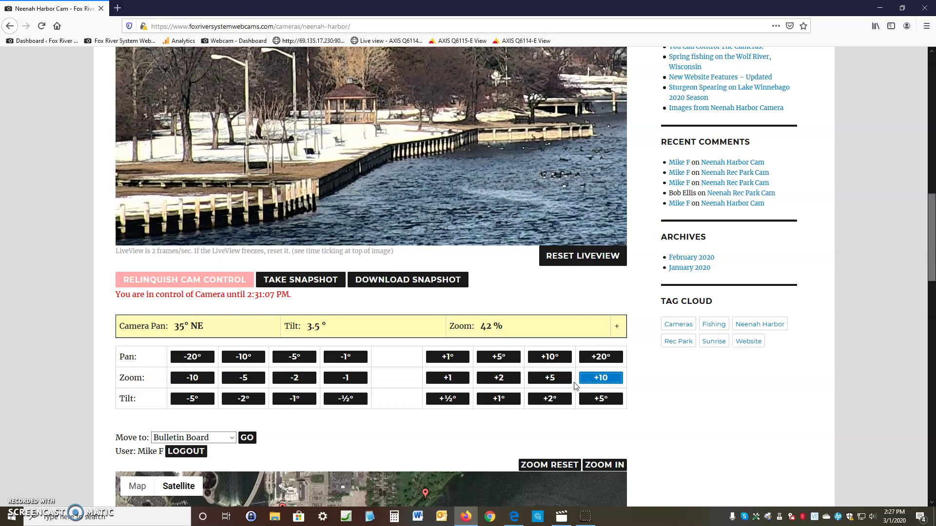
{"action": "left_click", "coordinate": [574, 384]}
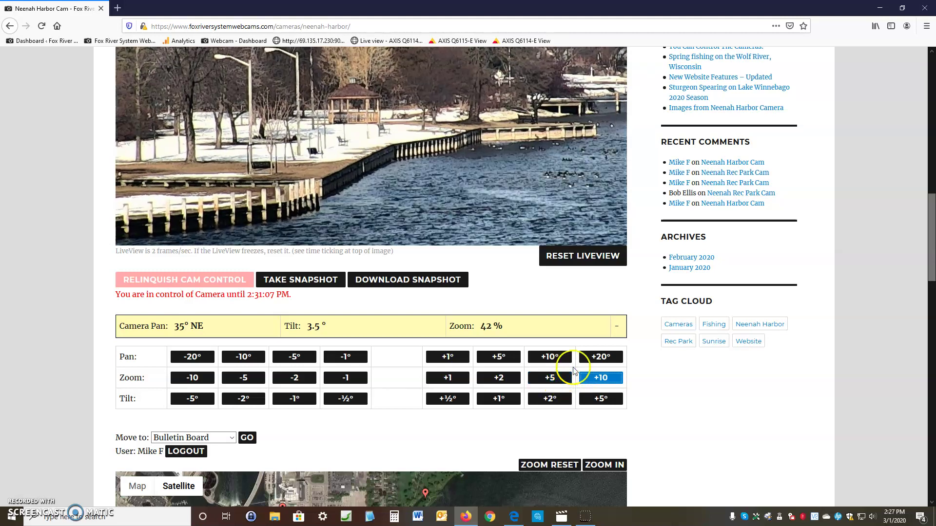
Step: Pan the camera by +20° to 55° NE and check the resulting live view
{"action": "left_click", "coordinate": [600, 361]}
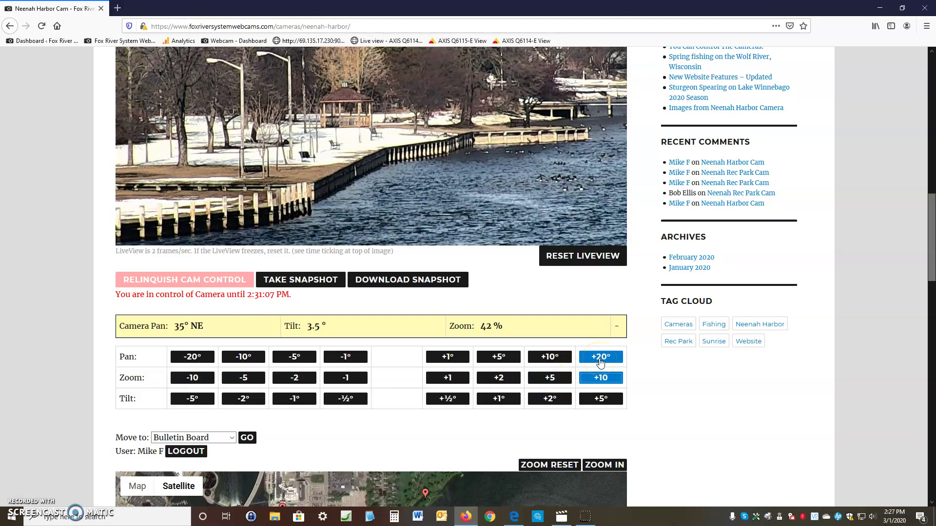
{"action": "left_click", "coordinate": [601, 361]}
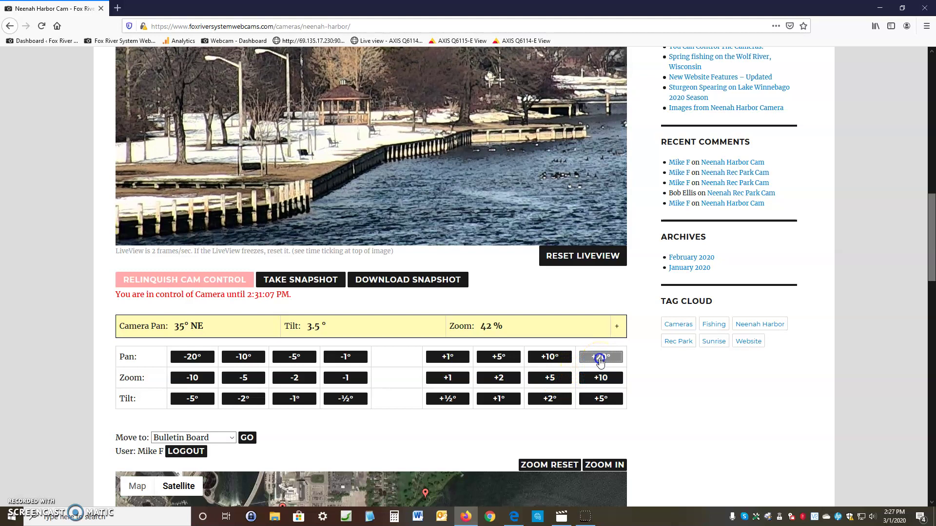
{"action": "left_click", "coordinate": [592, 363]}
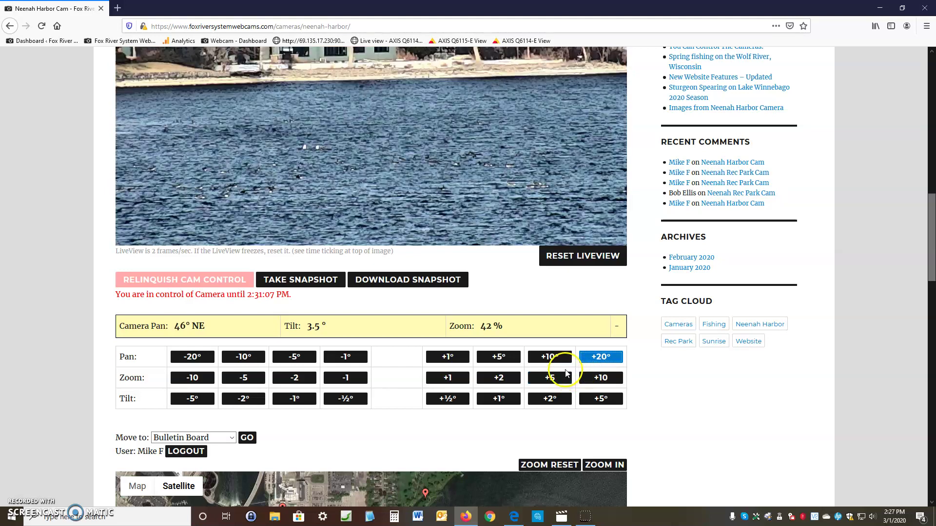
{"action": "scroll", "coordinate": [591, 326], "scroll_direction": "up", "scroll_amount": 2}
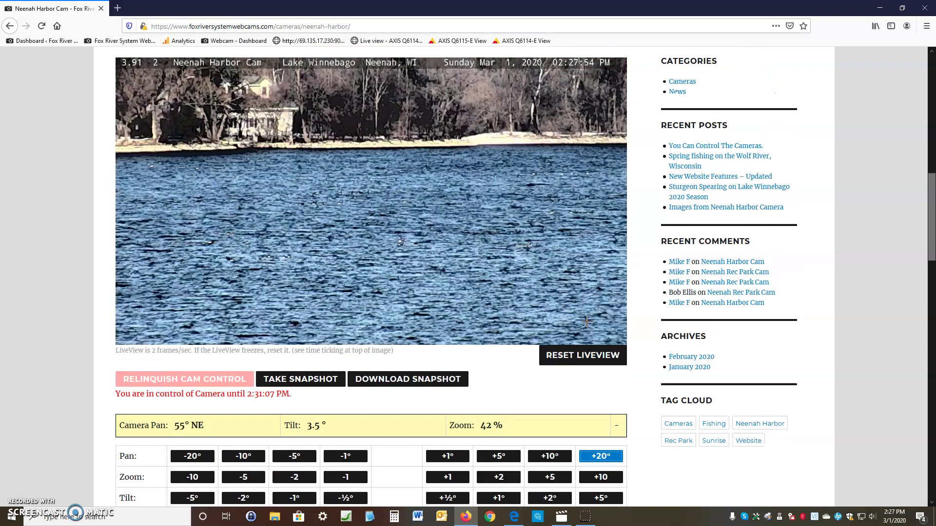
{"action": "left_click", "coordinate": [565, 331]}
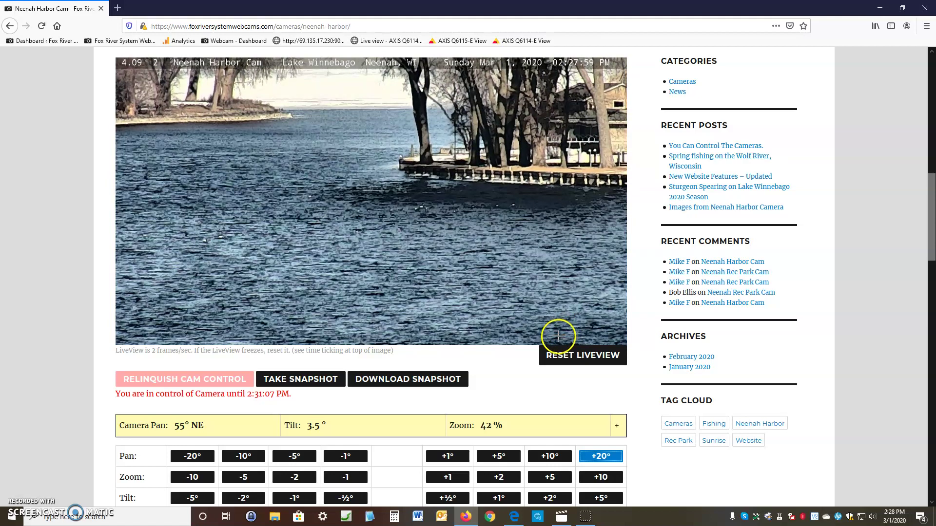
Step: Zoom the camera out in two increments of 10 to 22 %
{"action": "scroll", "coordinate": [533, 348], "scroll_direction": "down", "scroll_amount": 2}
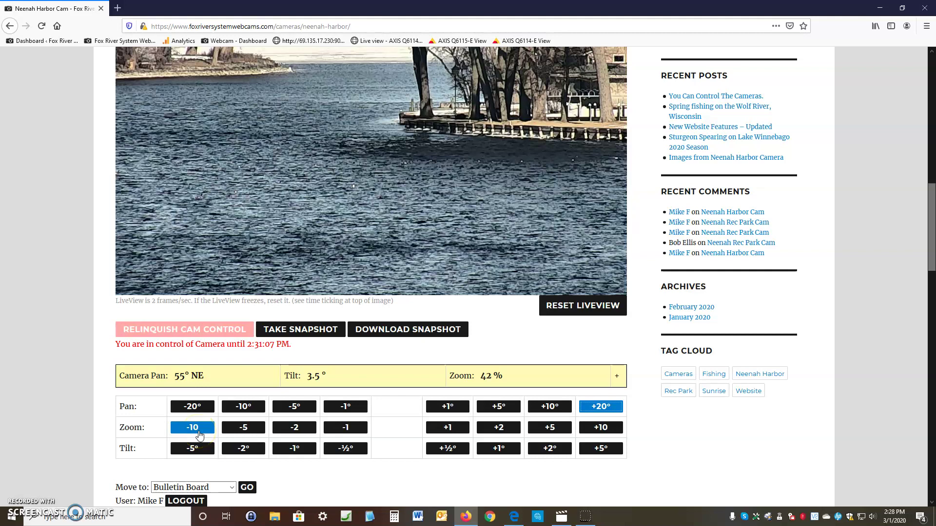
{"action": "left_click", "coordinate": [199, 435]}
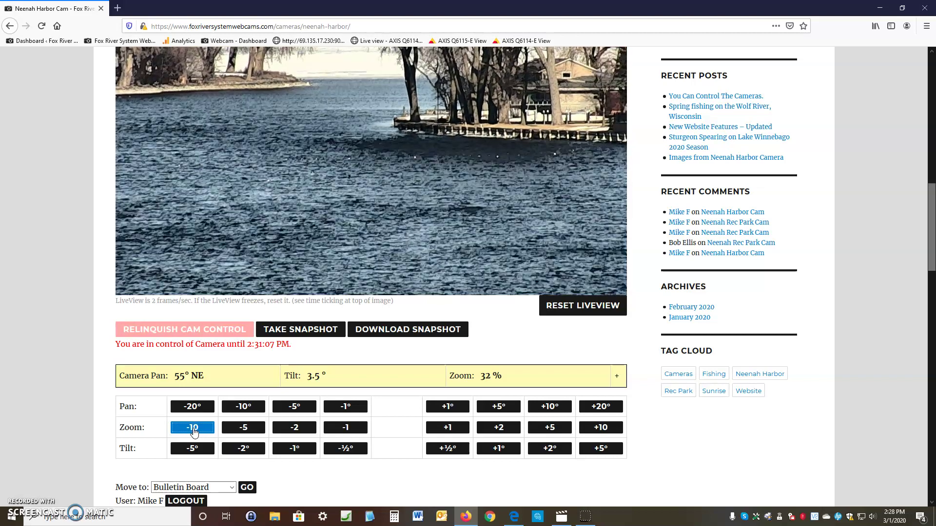
{"action": "left_click", "coordinate": [192, 429]}
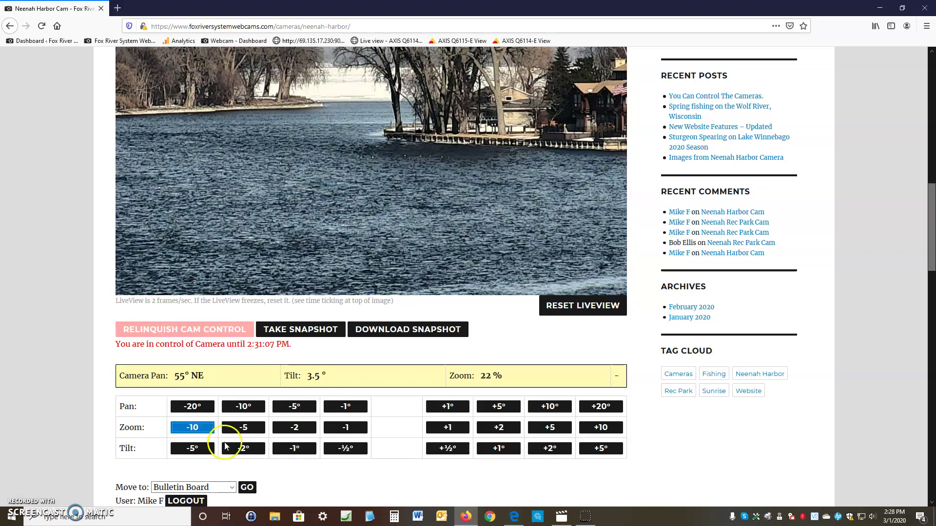
Step: Move the camera to the Flag and Cannon preset position and watch the live view
{"action": "scroll", "coordinate": [264, 468], "scroll_direction": "down", "scroll_amount": 1}
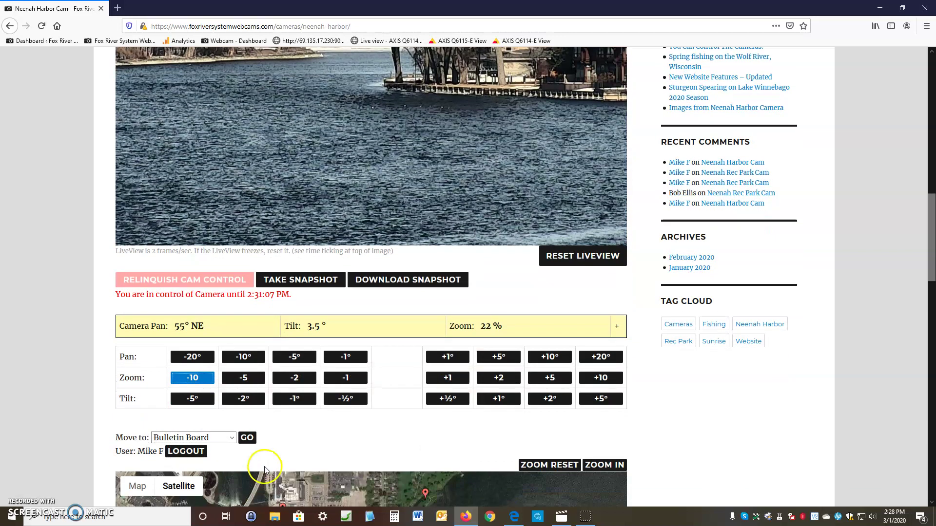
{"action": "scroll", "coordinate": [264, 466], "scroll_direction": "down", "scroll_amount": 1}
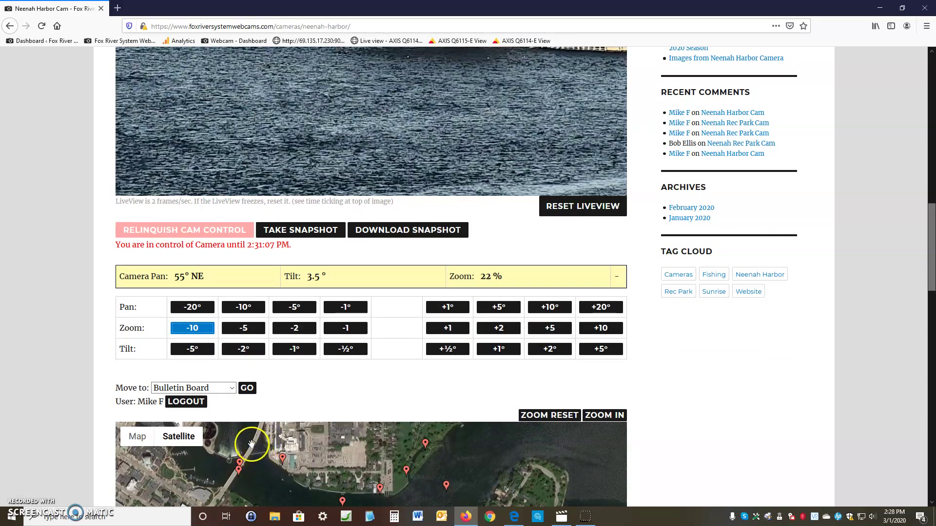
{"action": "left_click", "coordinate": [233, 389]}
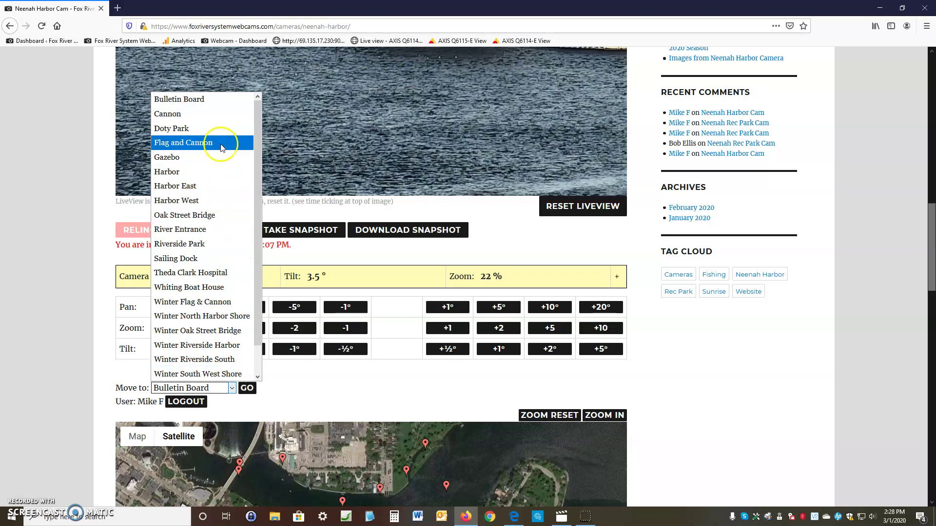
{"action": "left_click", "coordinate": [220, 143]}
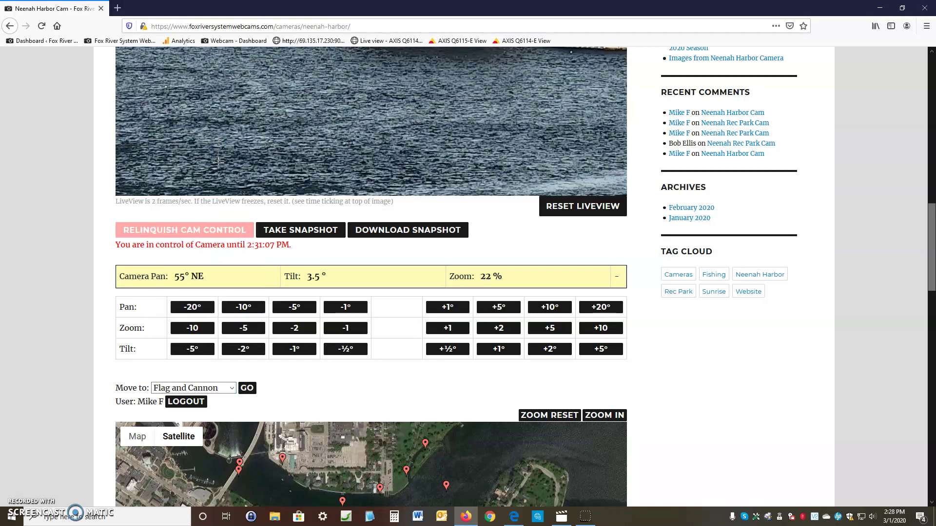
{"action": "left_click", "coordinate": [246, 388]}
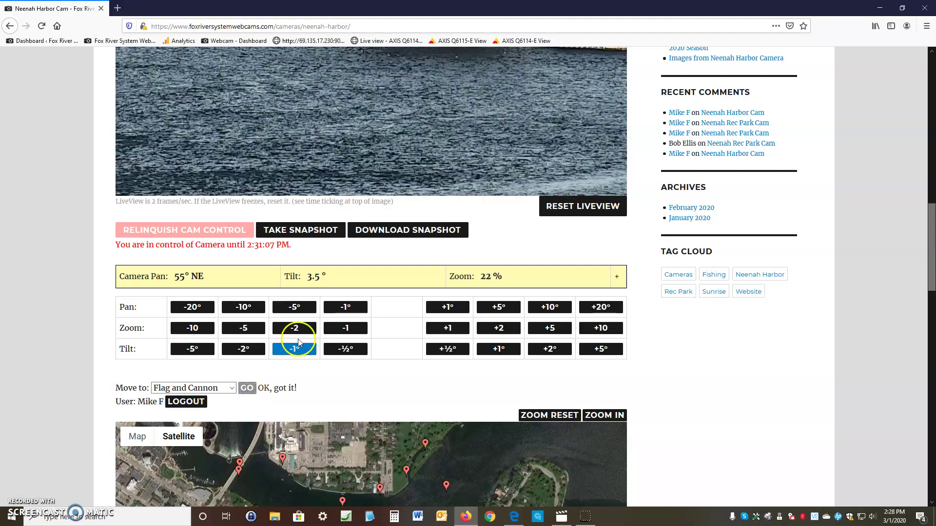
{"action": "scroll", "coordinate": [408, 274], "scroll_direction": "up", "scroll_amount": 5}
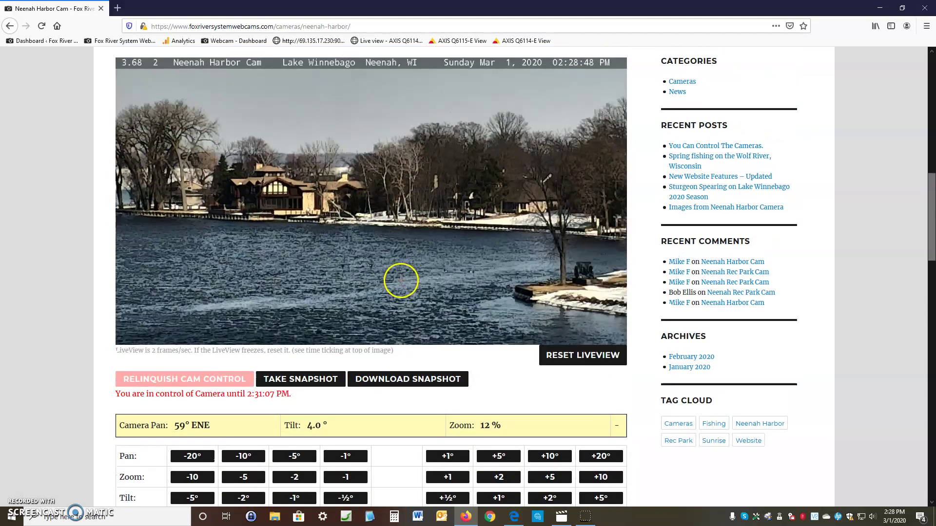
{"action": "left_click", "coordinate": [400, 280]}
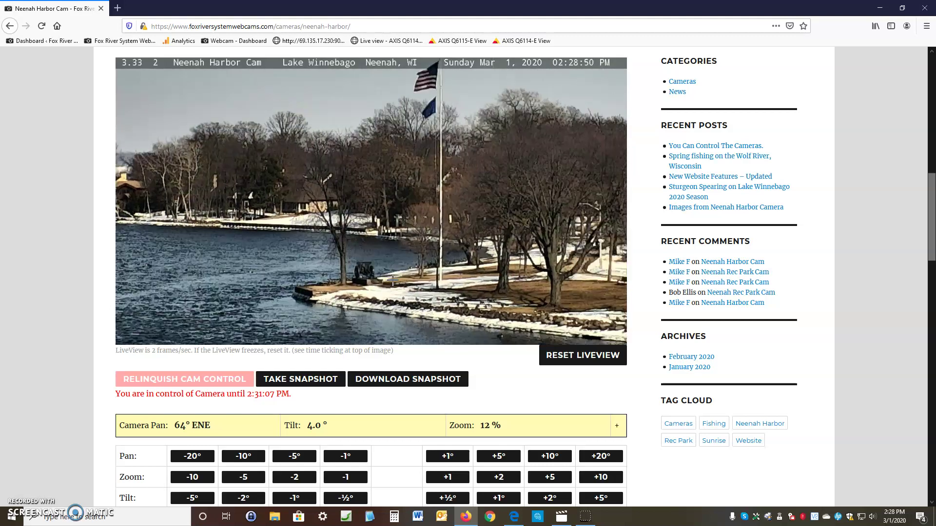
{"action": "left_click", "coordinate": [393, 280]}
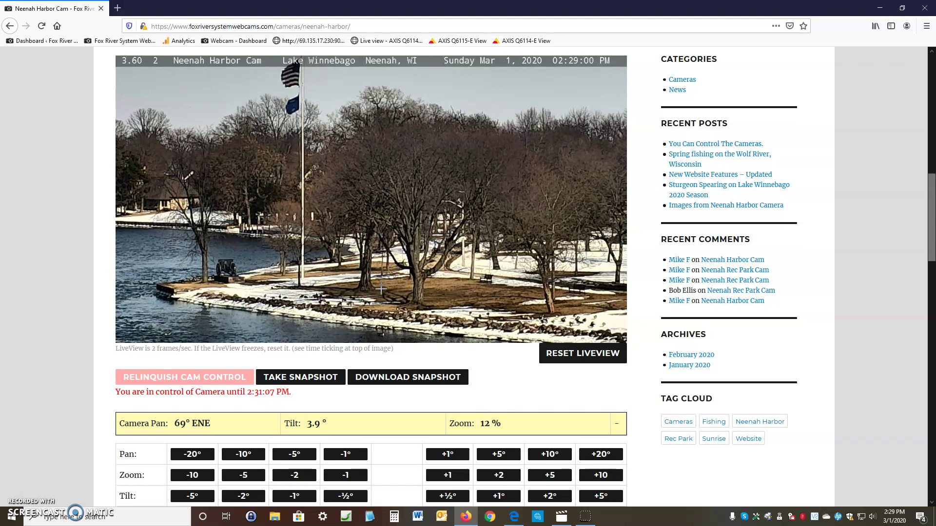
Step: Take a daily snapshot of the current flag and cannon view
{"action": "scroll", "coordinate": [383, 285], "scroll_direction": "down", "scroll_amount": 2}
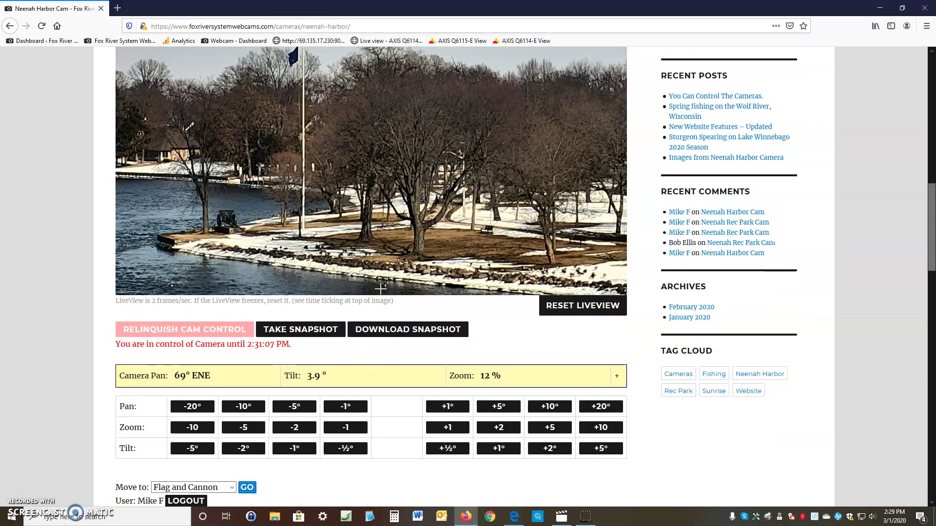
{"action": "scroll", "coordinate": [380, 289], "scroll_direction": "up", "scroll_amount": 2}
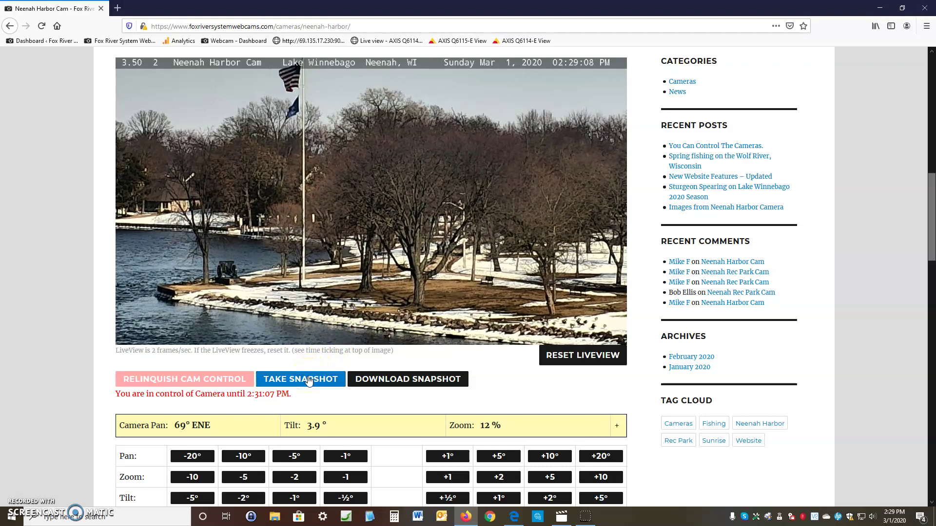
{"action": "left_click", "coordinate": [308, 379]}
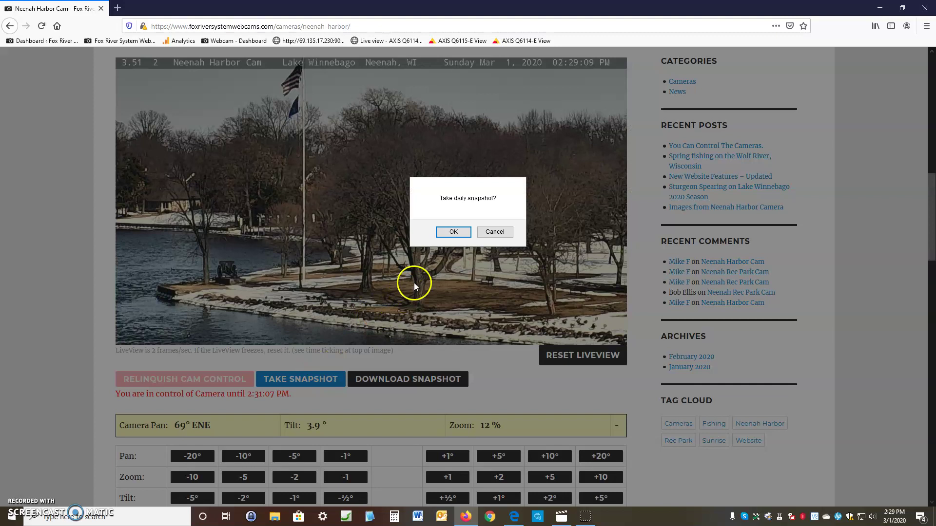
{"action": "left_click", "coordinate": [446, 233]}
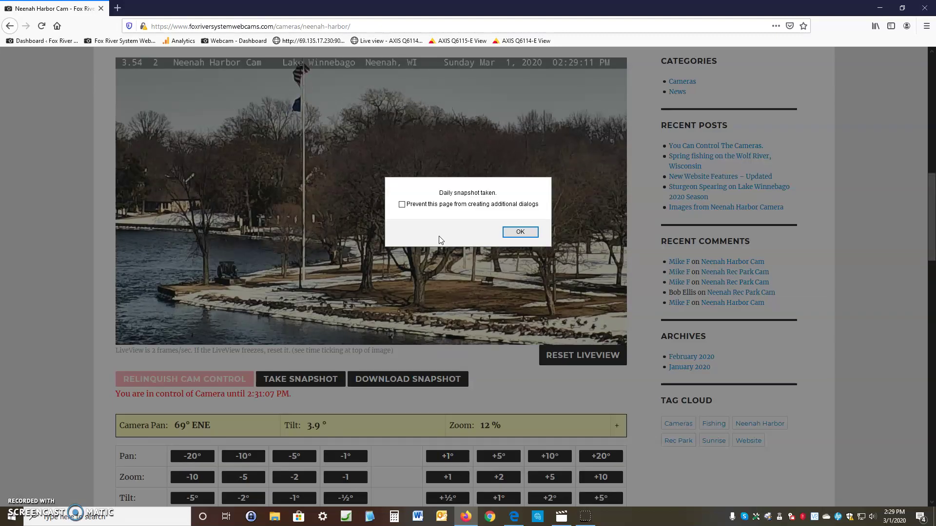
{"action": "left_click", "coordinate": [508, 232]}
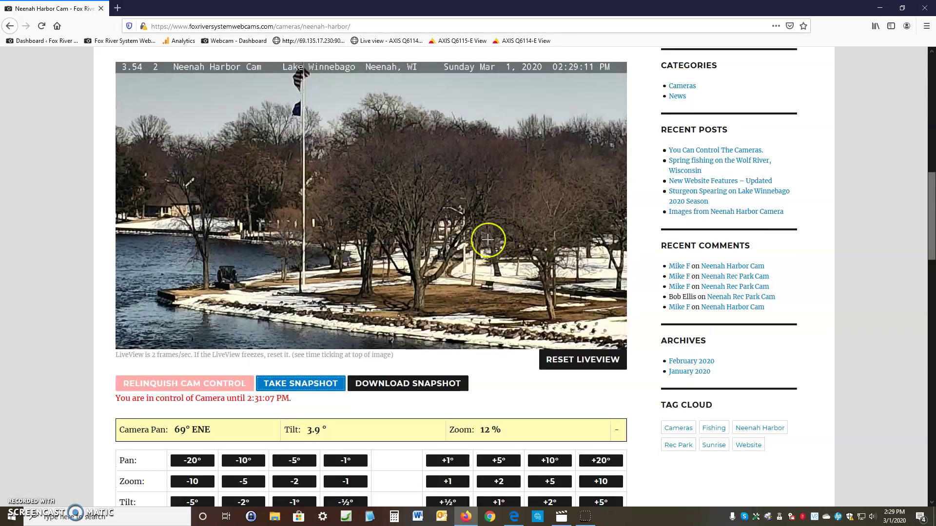
Step: Open the newest daily snapshot enlarged, browse back through the three preceding images and close the viewer
{"action": "scroll", "coordinate": [488, 239], "scroll_direction": "up", "scroll_amount": 3}
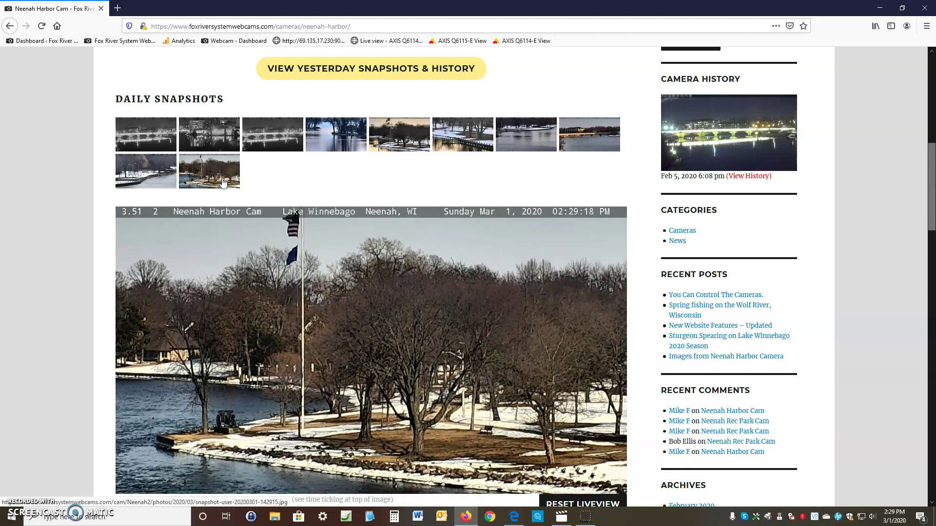
{"action": "left_click", "coordinate": [223, 181]}
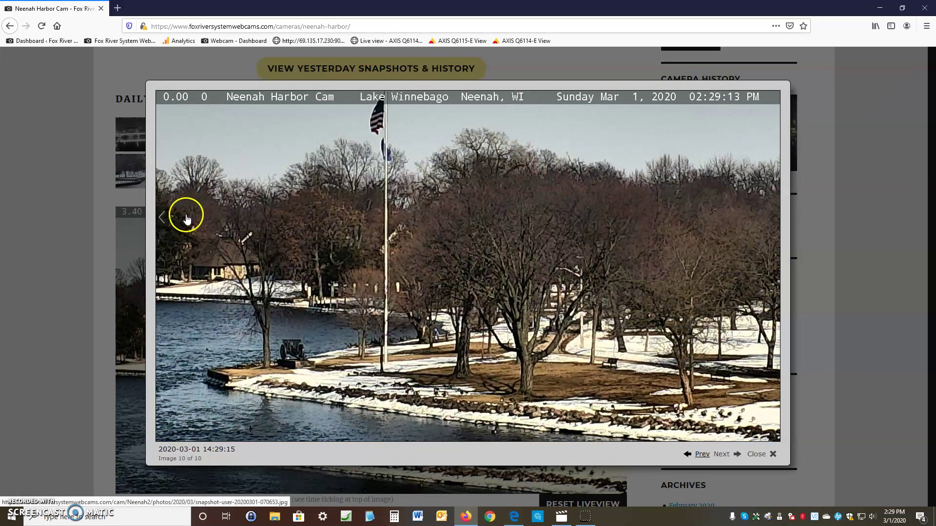
{"action": "left_click", "coordinate": [166, 222]}
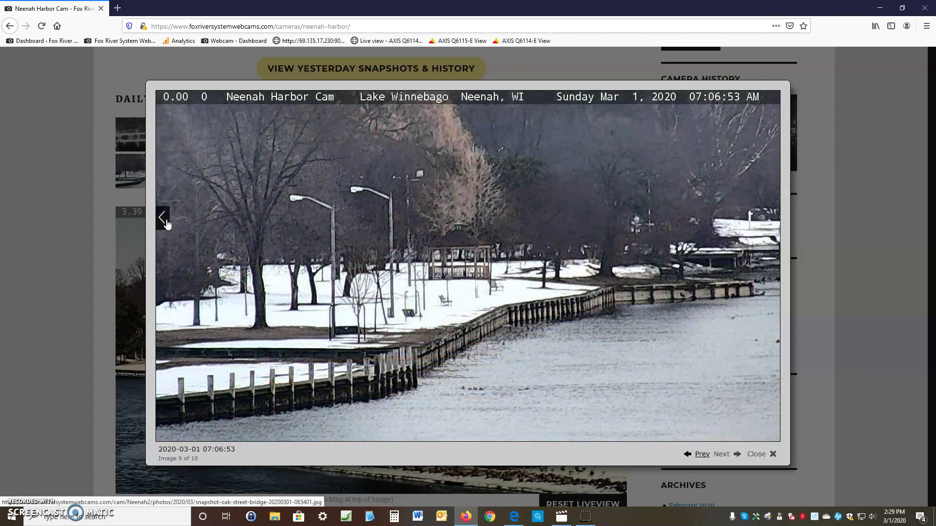
{"action": "left_click", "coordinate": [167, 222]}
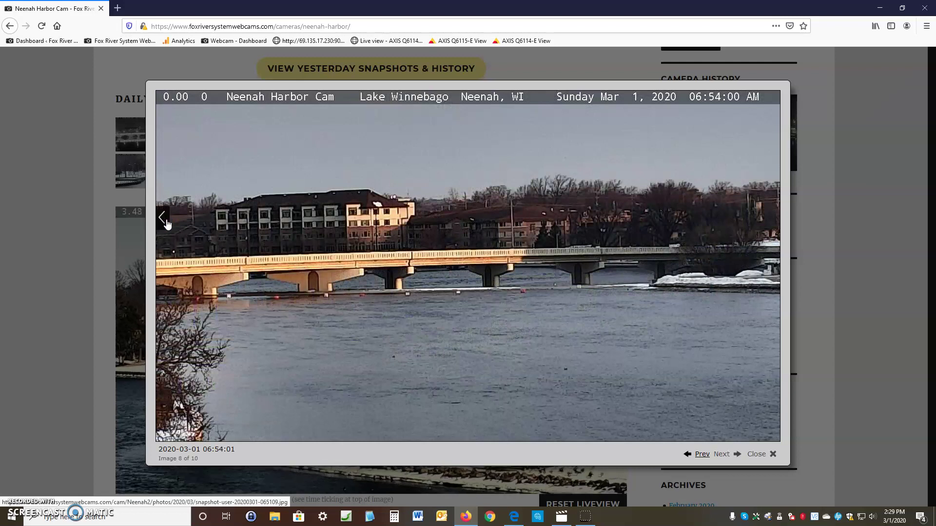
{"action": "left_click", "coordinate": [166, 223]}
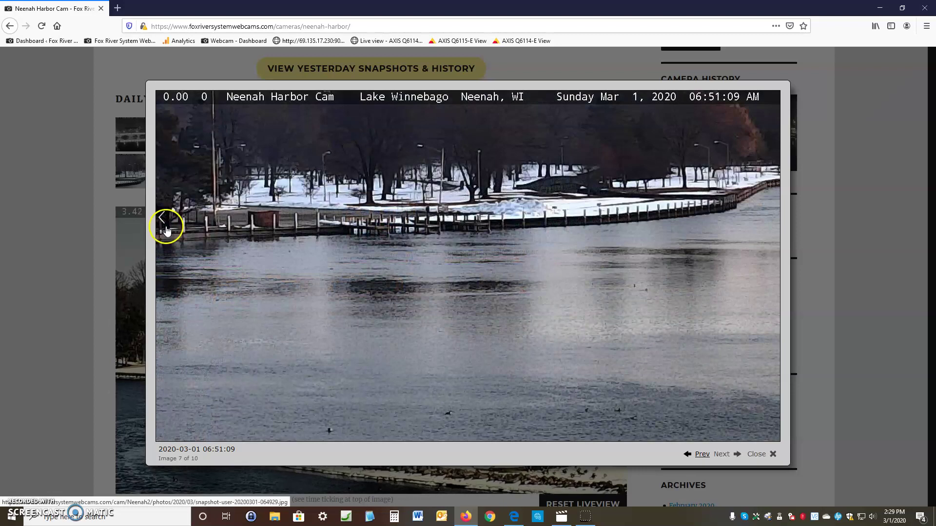
{"action": "left_click", "coordinate": [758, 454]}
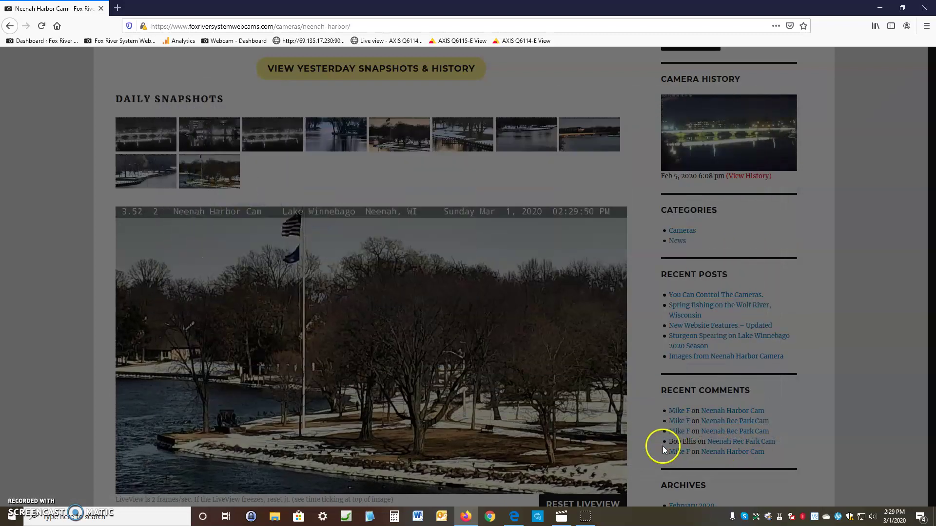
Step: Move the camera to Winter Flag & Cannon using its marker on the satellite map
{"action": "scroll", "coordinate": [650, 446], "scroll_direction": "down", "scroll_amount": 3}
{"action": "scroll", "coordinate": [653, 455], "scroll_direction": "down", "scroll_amount": 5}
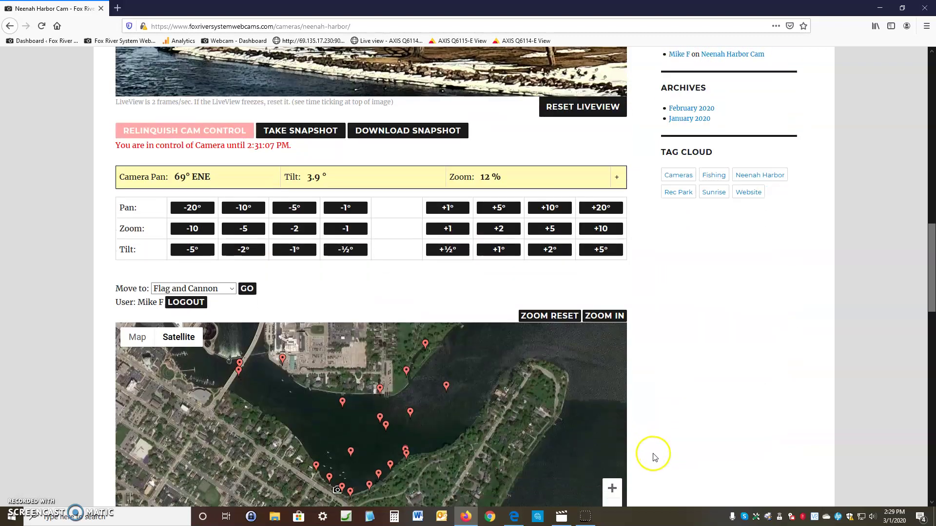
{"action": "scroll", "coordinate": [653, 455], "scroll_direction": "down", "scroll_amount": 2}
{"action": "scroll", "coordinate": [656, 461], "scroll_direction": "up", "scroll_amount": 1}
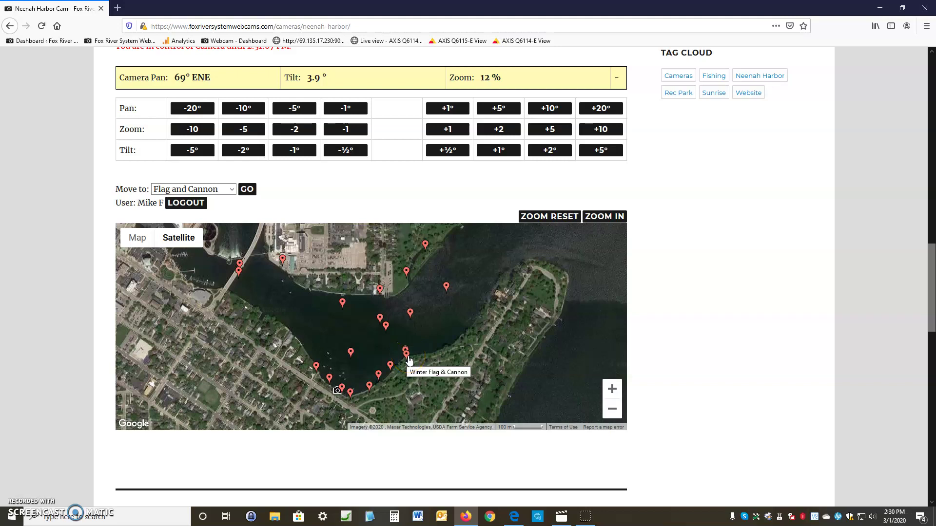
{"action": "left_click", "coordinate": [407, 357]}
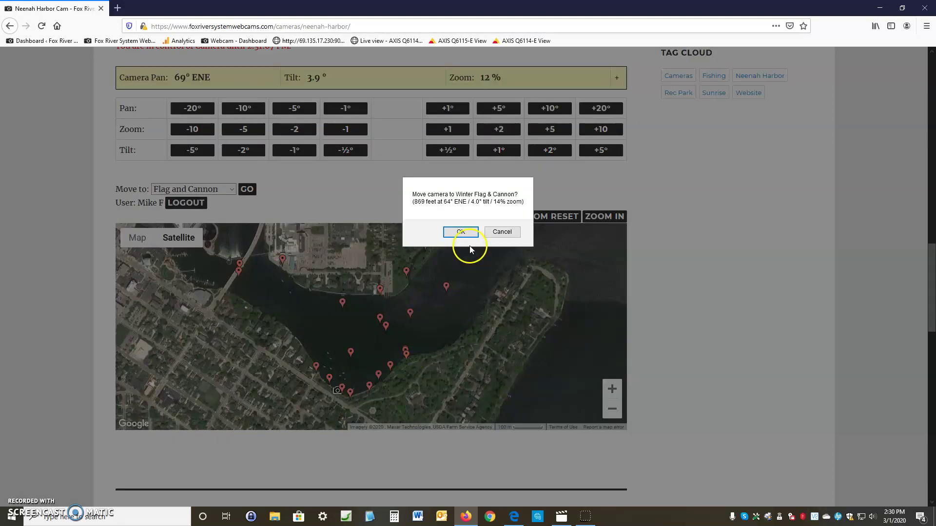
{"action": "left_click", "coordinate": [463, 233]}
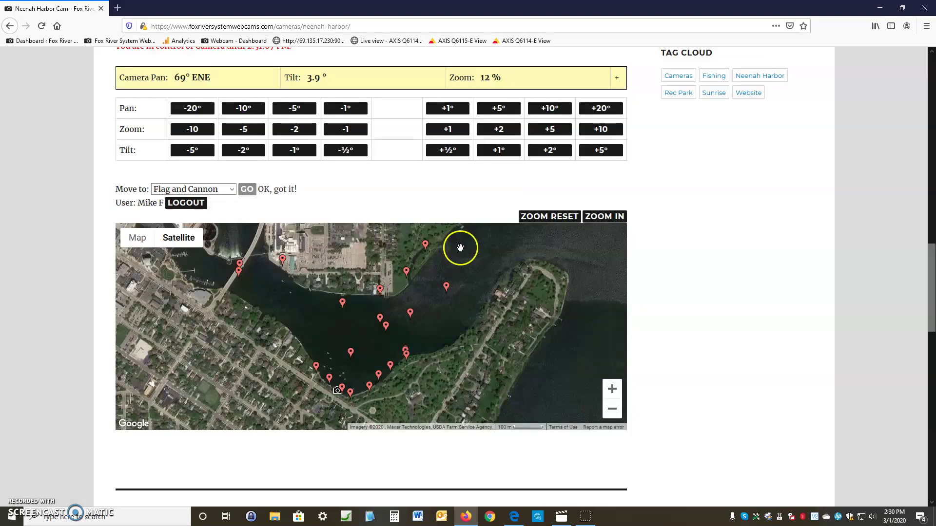
Step: Move the camera to Winter North Harbor Shore using its marker on the satellite map and watch the live view
{"action": "scroll", "coordinate": [462, 238], "scroll_direction": "up", "scroll_amount": 4}
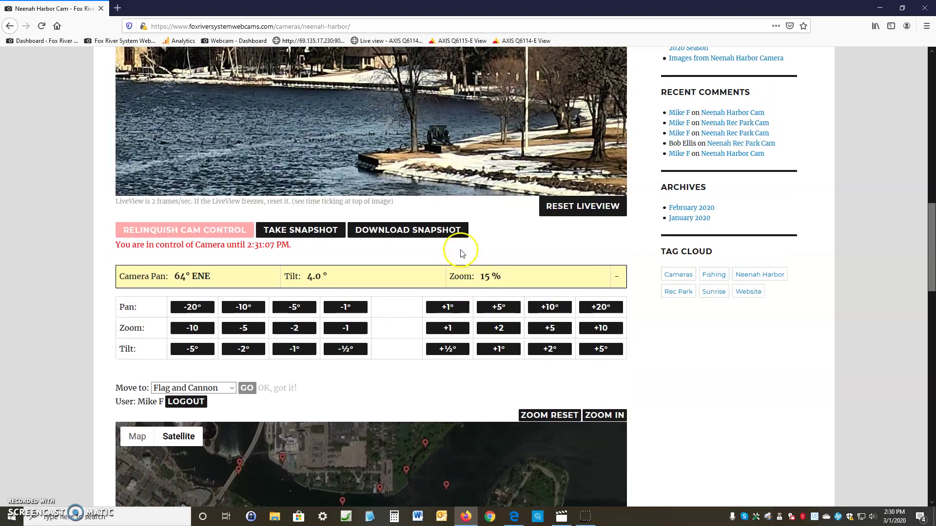
{"action": "scroll", "coordinate": [462, 253], "scroll_direction": "up", "scroll_amount": 3}
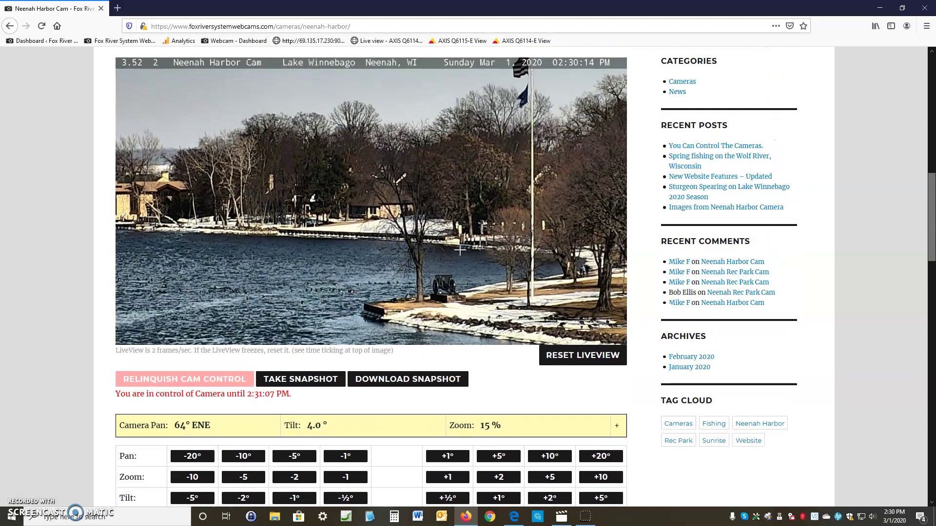
{"action": "scroll", "coordinate": [459, 250], "scroll_direction": "down", "scroll_amount": 6}
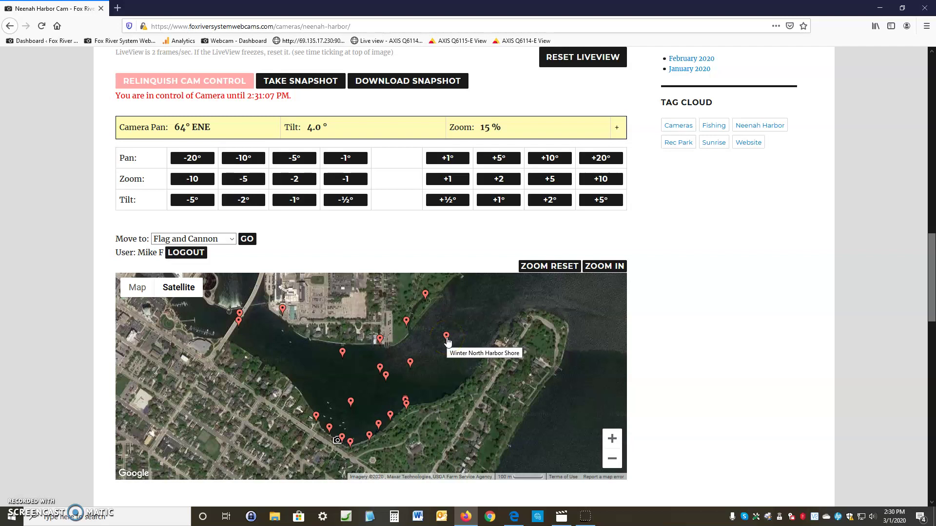
{"action": "left_click", "coordinate": [446, 338]}
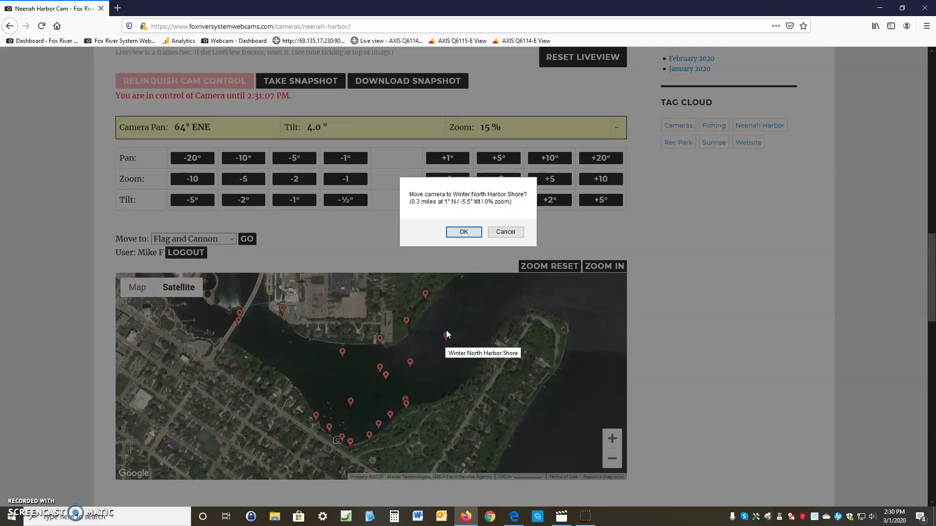
{"action": "left_click", "coordinate": [464, 233]}
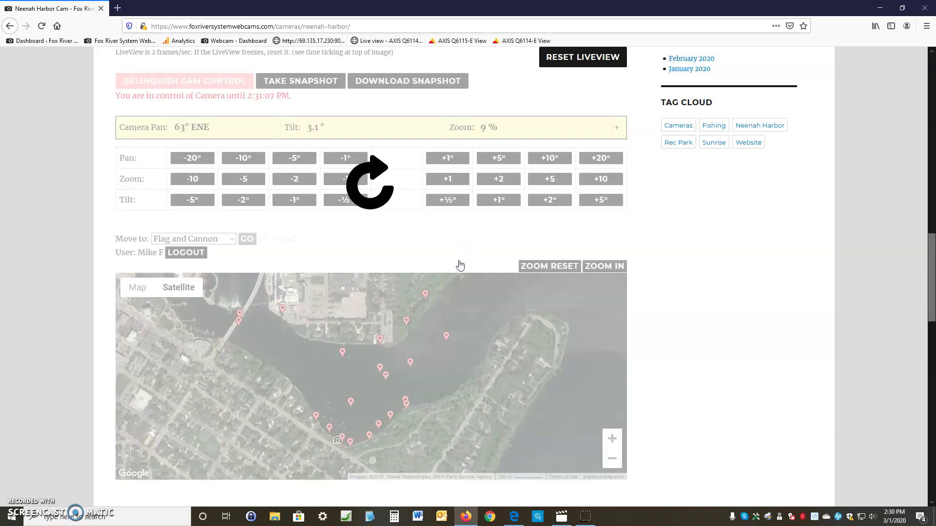
{"action": "left_click", "coordinate": [424, 252]}
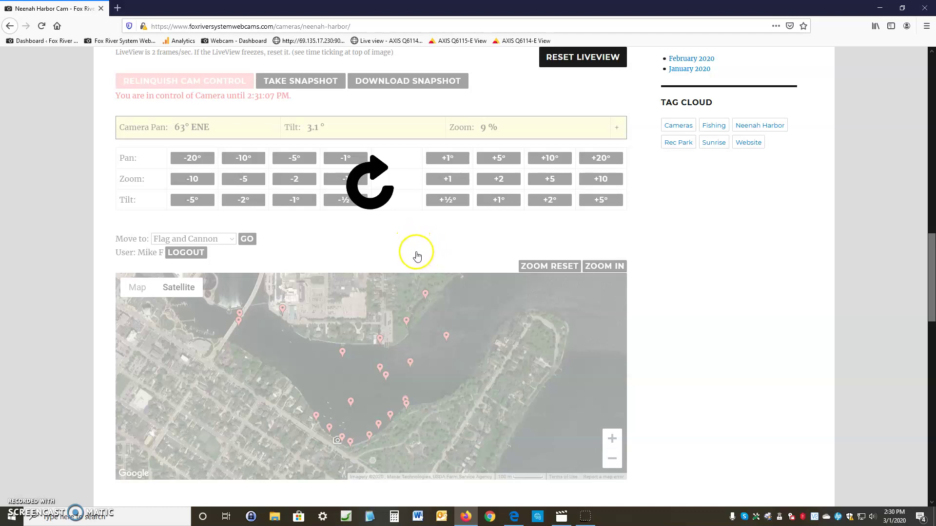
{"action": "left_click", "coordinate": [360, 200]}
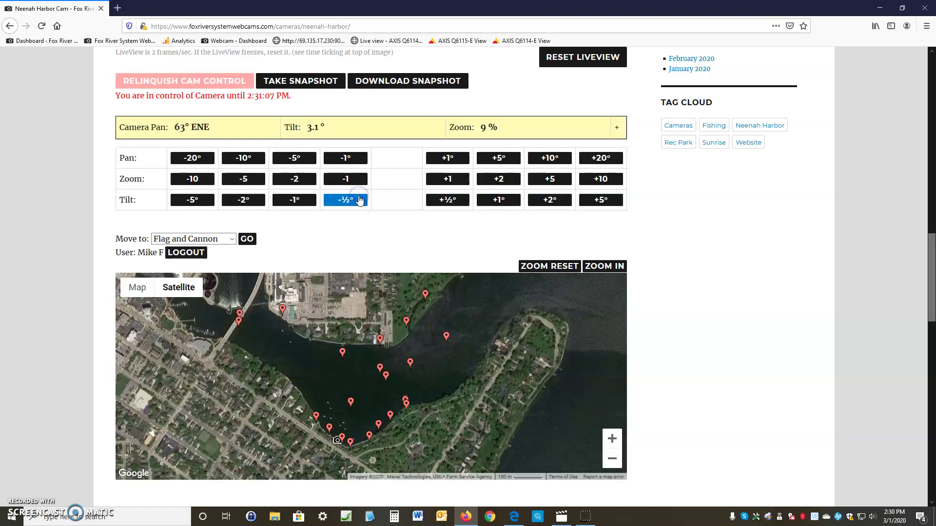
{"action": "scroll", "coordinate": [369, 225], "scroll_direction": "up", "scroll_amount": 2}
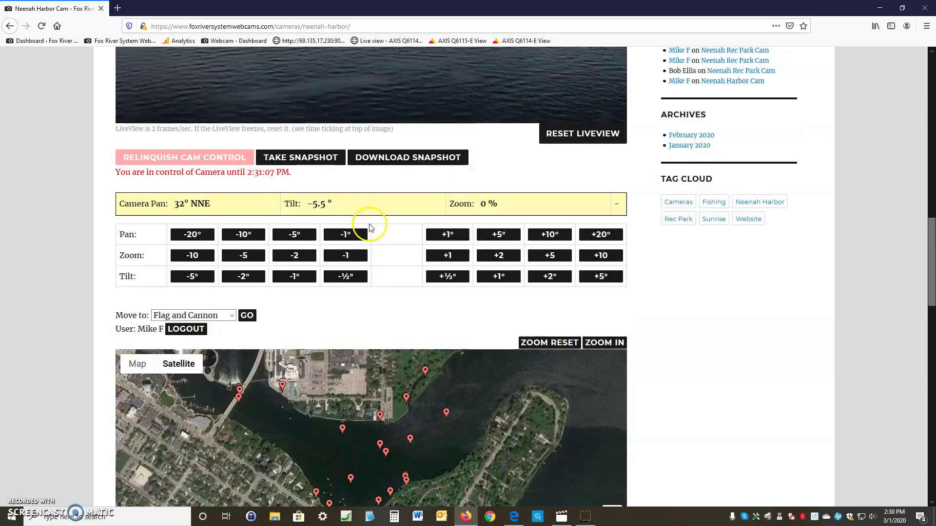
{"action": "scroll", "coordinate": [369, 226], "scroll_direction": "up", "scroll_amount": 5}
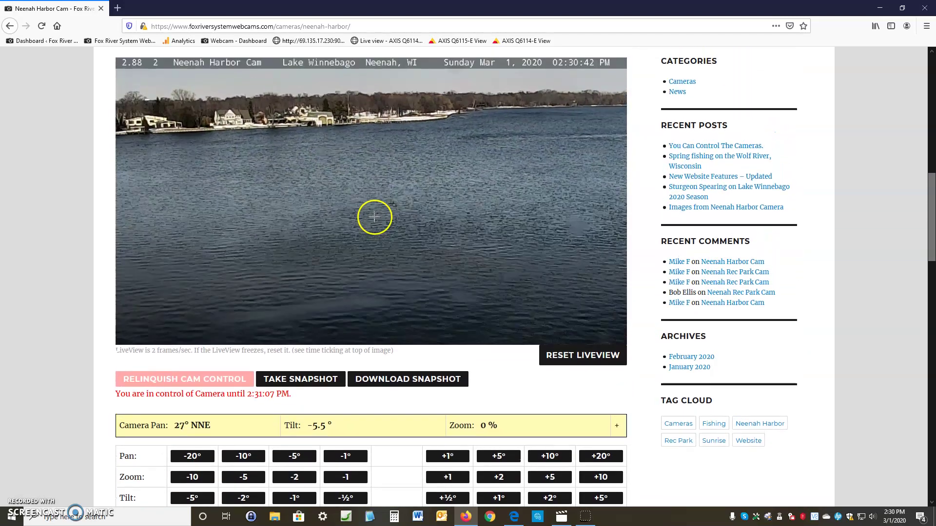
{"action": "left_click", "coordinate": [374, 217]}
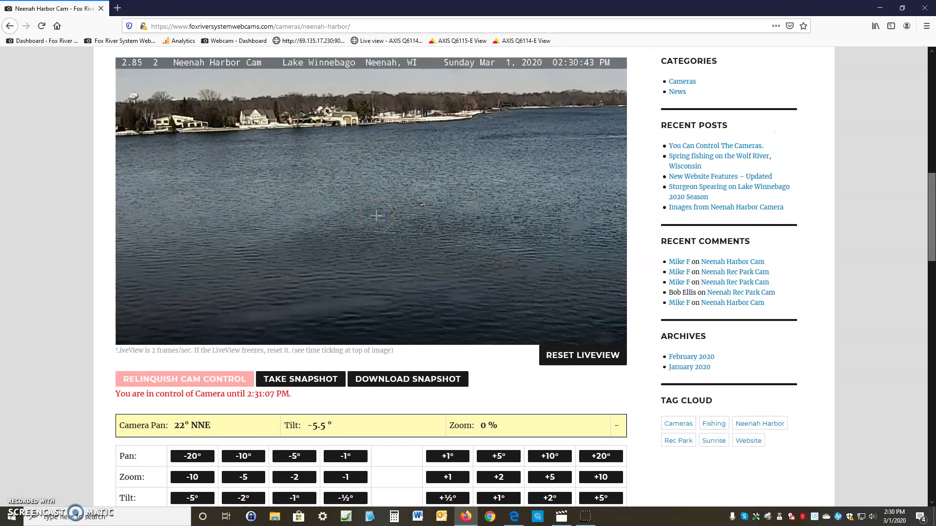
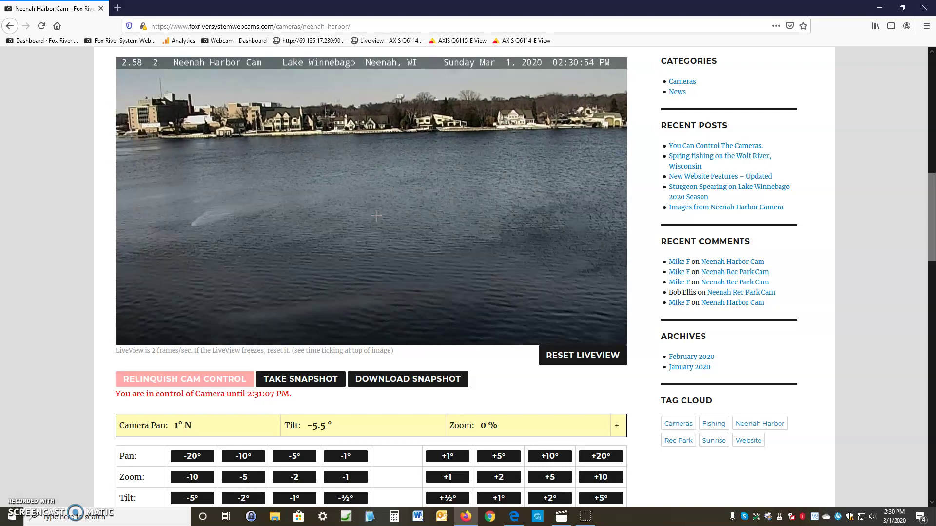
Step: Request a camera move to Theda Clark Hospital using its marker on the satellite map
{"action": "scroll", "coordinate": [351, 257], "scroll_direction": "down", "scroll_amount": 7}
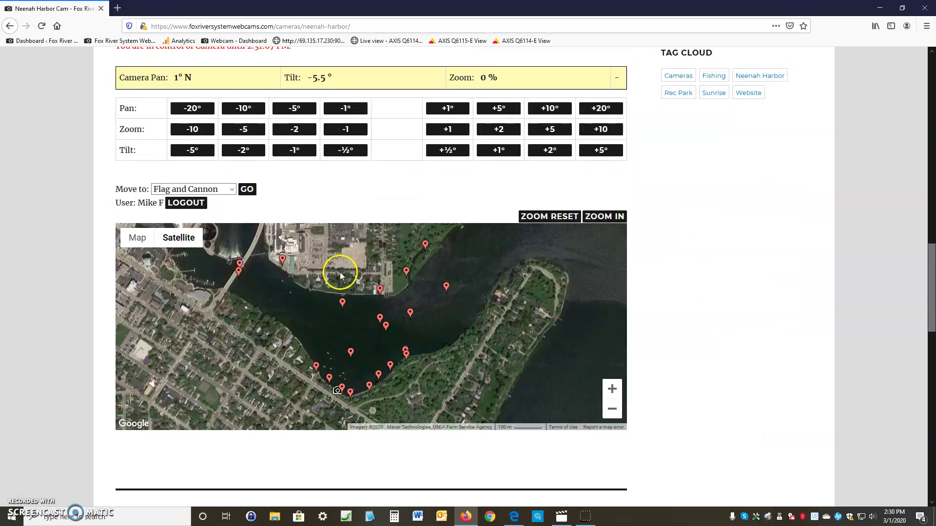
{"action": "left_click", "coordinate": [283, 260]}
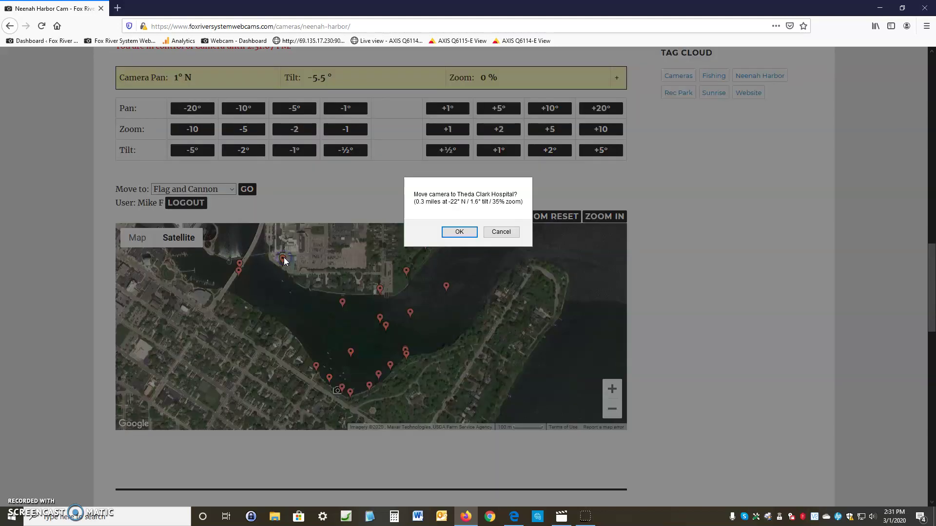
{"action": "left_click", "coordinate": [449, 233]}
{"action": "scroll", "coordinate": [412, 245], "scroll_direction": "up", "scroll_amount": 8}
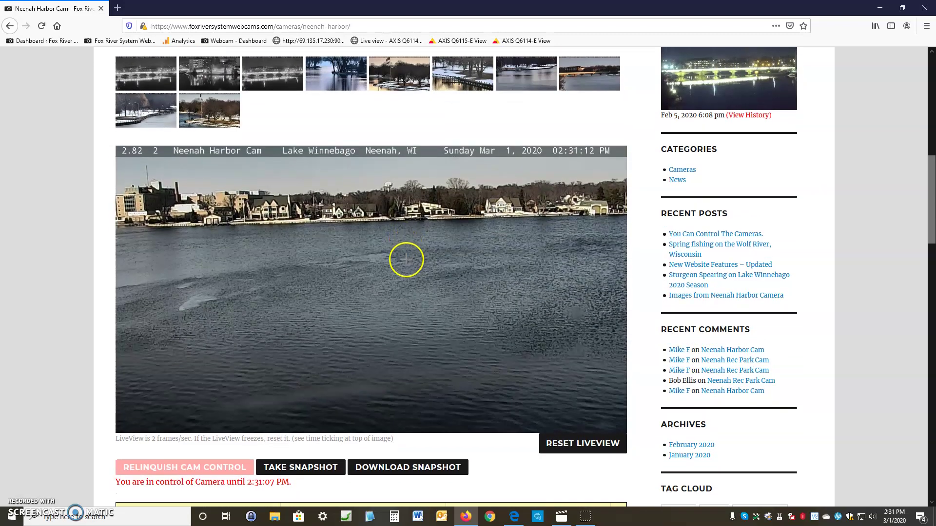
Step: Follow the Theda Clark Hospital move through the move queue, the move history and the live video
{"action": "scroll", "coordinate": [406, 258], "scroll_direction": "down", "scroll_amount": 1}
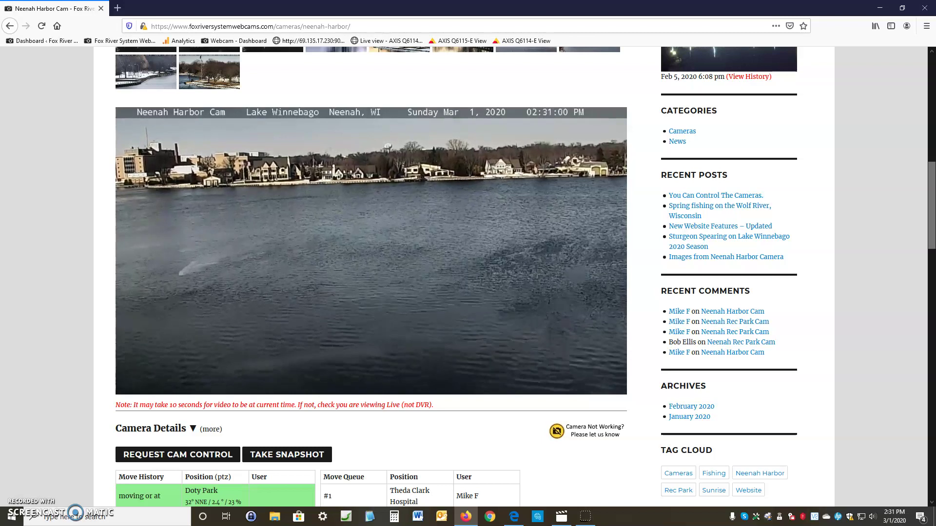
{"action": "scroll", "coordinate": [419, 326], "scroll_direction": "down", "scroll_amount": 2}
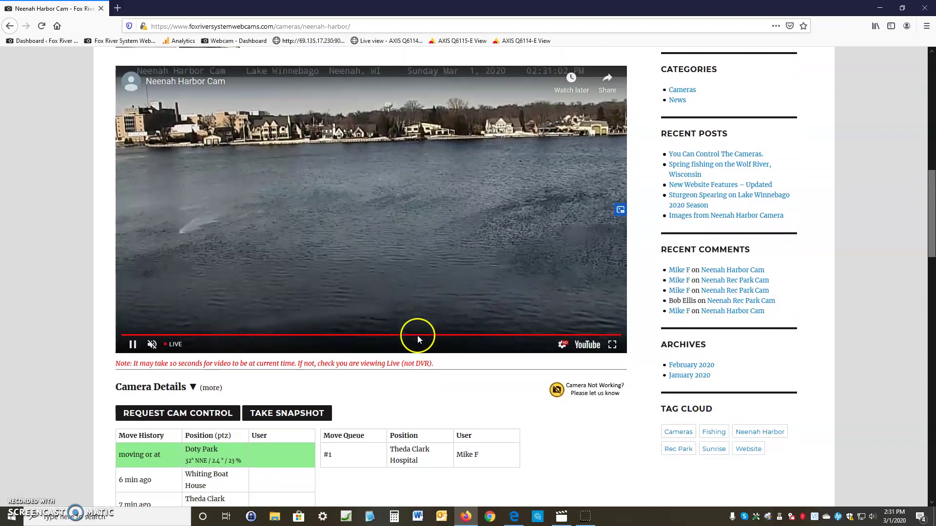
{"action": "scroll", "coordinate": [418, 336], "scroll_direction": "down", "scroll_amount": 2}
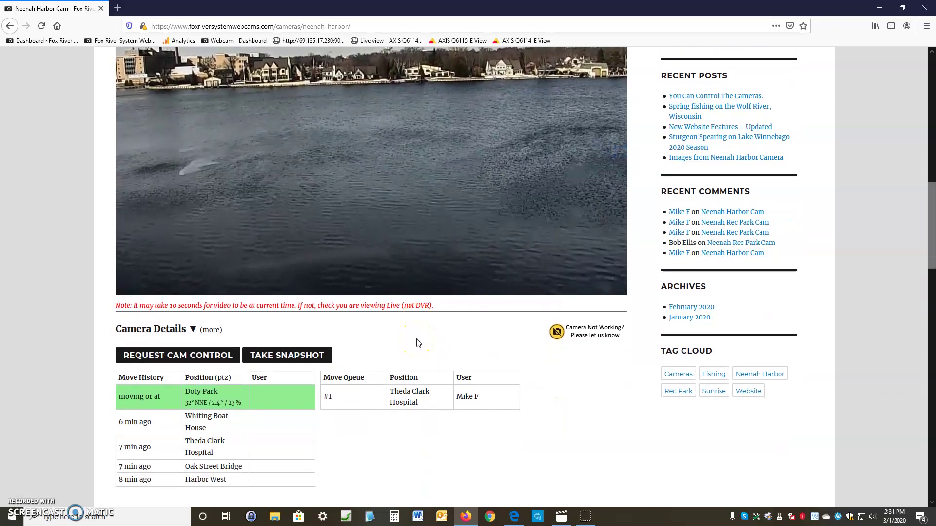
{"action": "scroll", "coordinate": [416, 342], "scroll_direction": "down", "scroll_amount": 5}
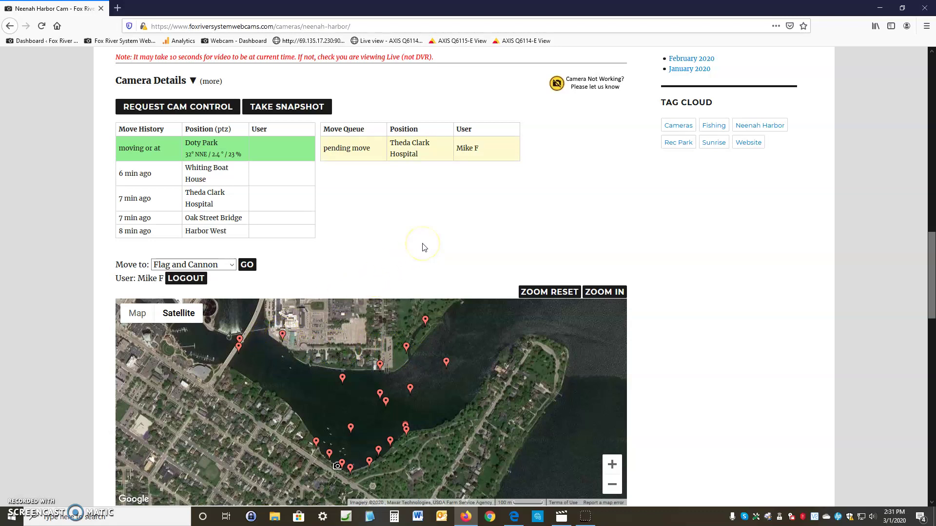
{"action": "scroll", "coordinate": [422, 248], "scroll_direction": "up", "scroll_amount": 7}
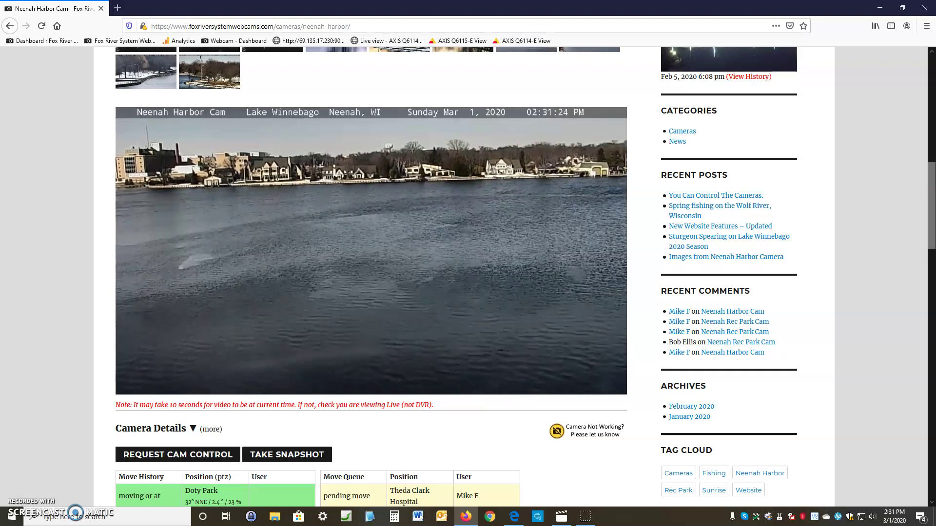
{"action": "scroll", "coordinate": [423, 254], "scroll_direction": "down", "scroll_amount": 3}
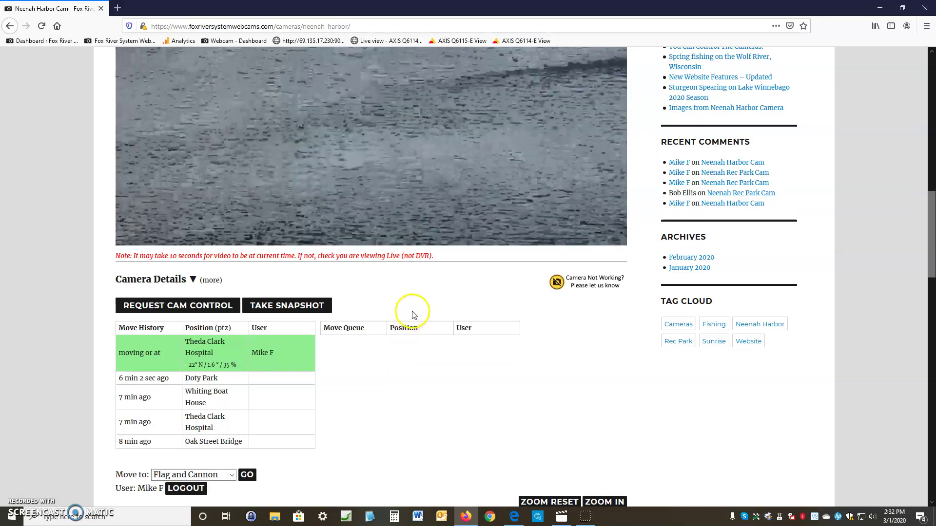
{"action": "scroll", "coordinate": [413, 311], "scroll_direction": "up", "scroll_amount": 3}
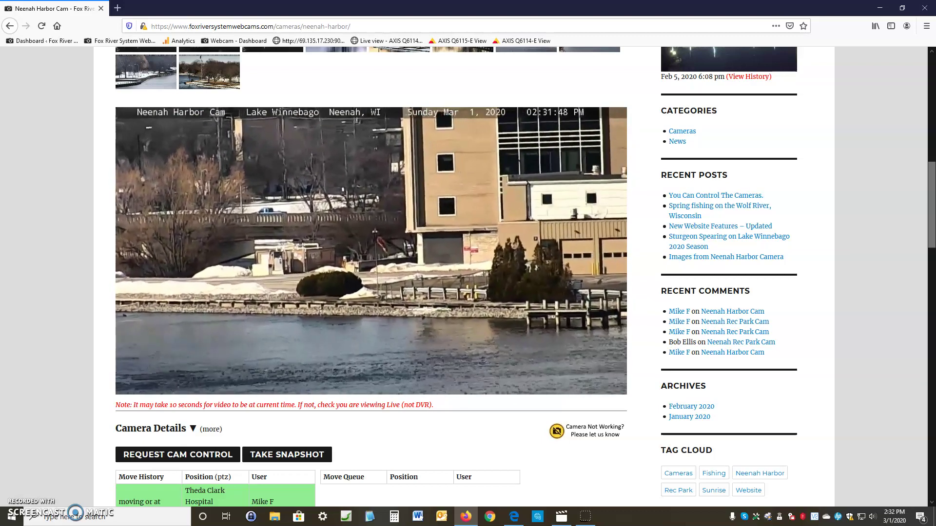
Step: Queue a camera move to Winter Oak Street Bridge using its marker on the satellite map and check the video
{"action": "scroll", "coordinate": [411, 317], "scroll_direction": "down", "scroll_amount": 7}
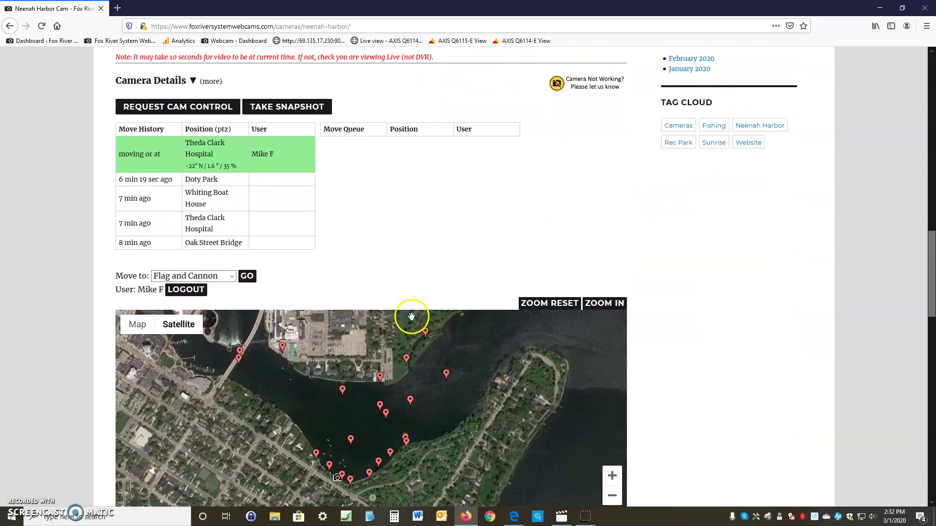
{"action": "left_click", "coordinate": [238, 360]}
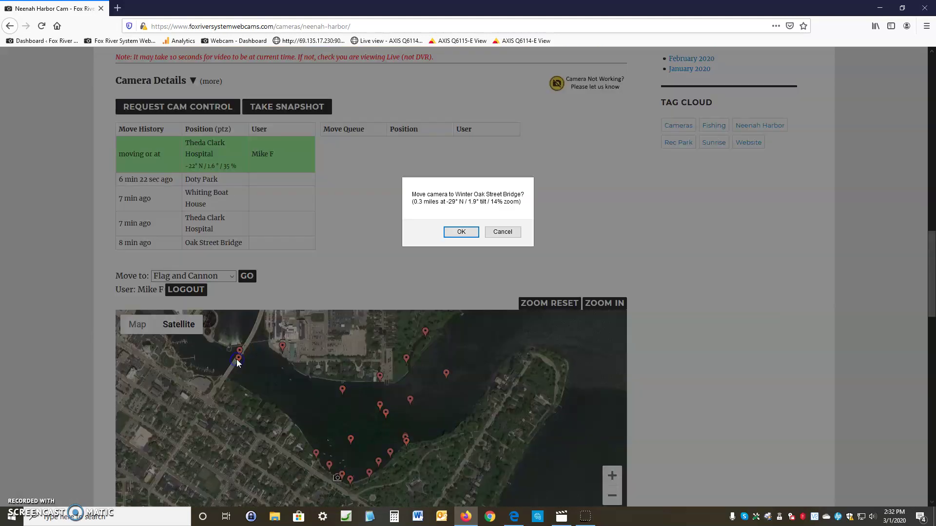
{"action": "left_click", "coordinate": [461, 232]}
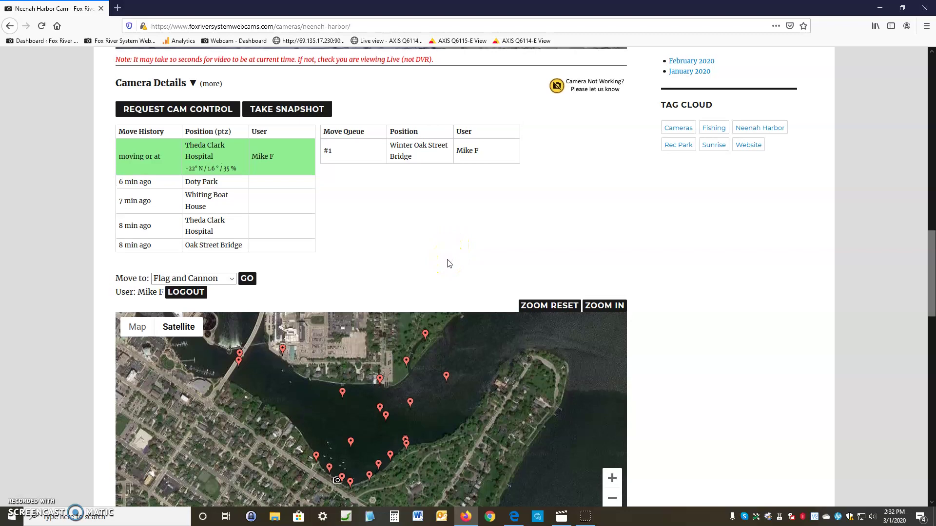
{"action": "scroll", "coordinate": [449, 264], "scroll_direction": "up", "scroll_amount": 6}
{"action": "scroll", "coordinate": [443, 265], "scroll_direction": "up", "scroll_amount": 1}
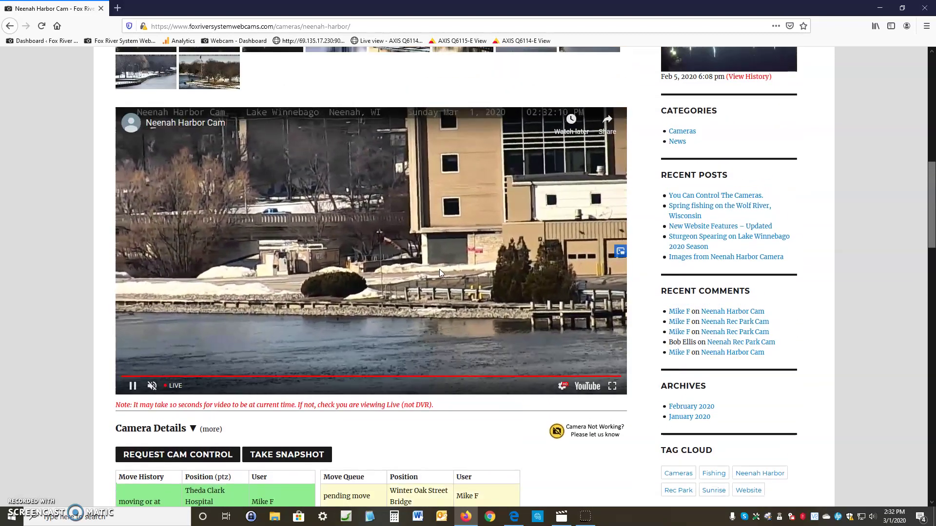
Step: Request control of the camera for 5 minutes and accept the usage terms
{"action": "scroll", "coordinate": [440, 269], "scroll_direction": "down", "scroll_amount": 1}
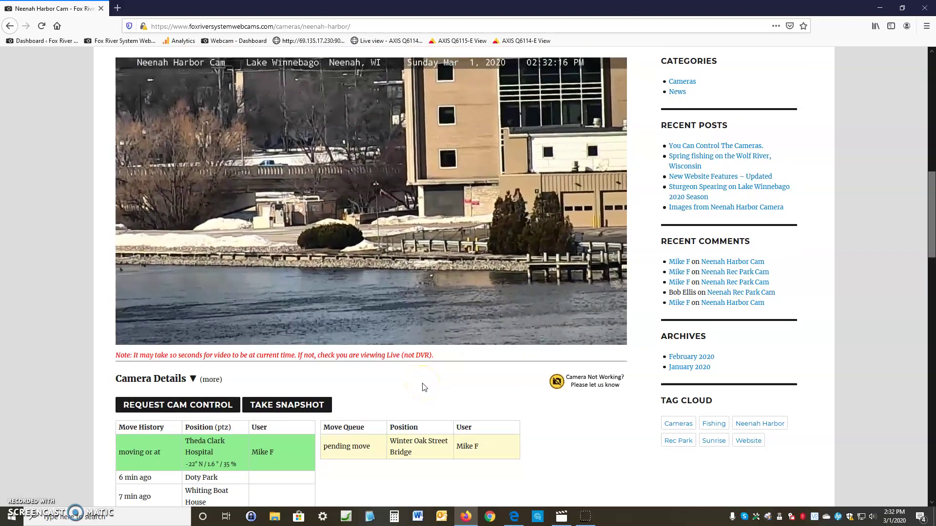
{"action": "left_click", "coordinate": [327, 389]}
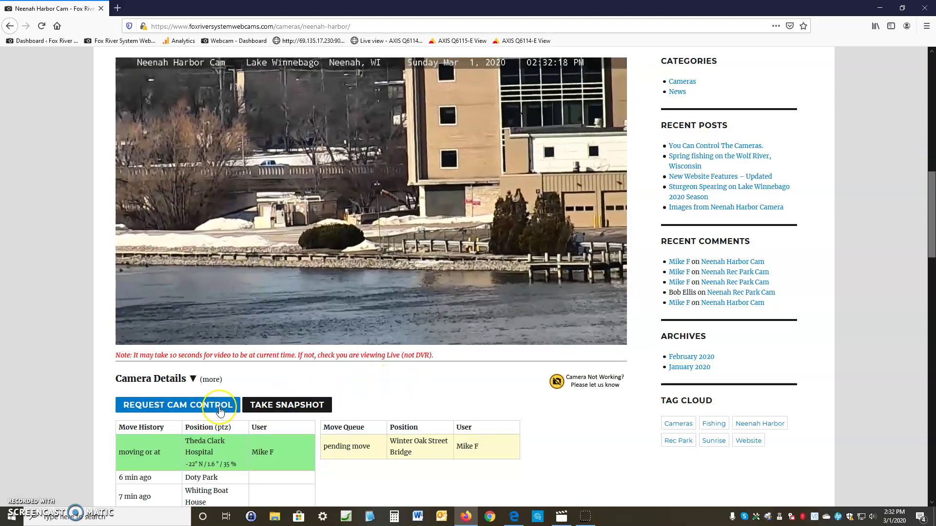
{"action": "left_click", "coordinate": [218, 408]}
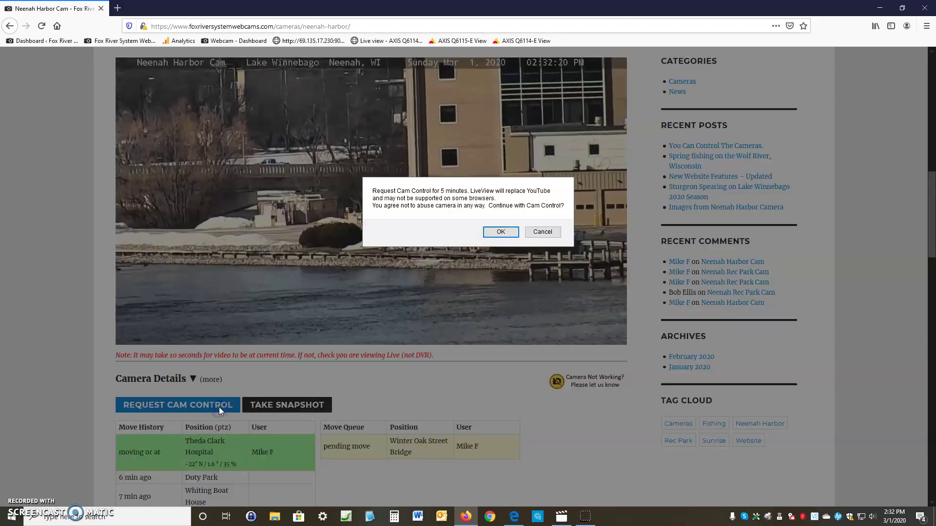
{"action": "left_click", "coordinate": [512, 233]}
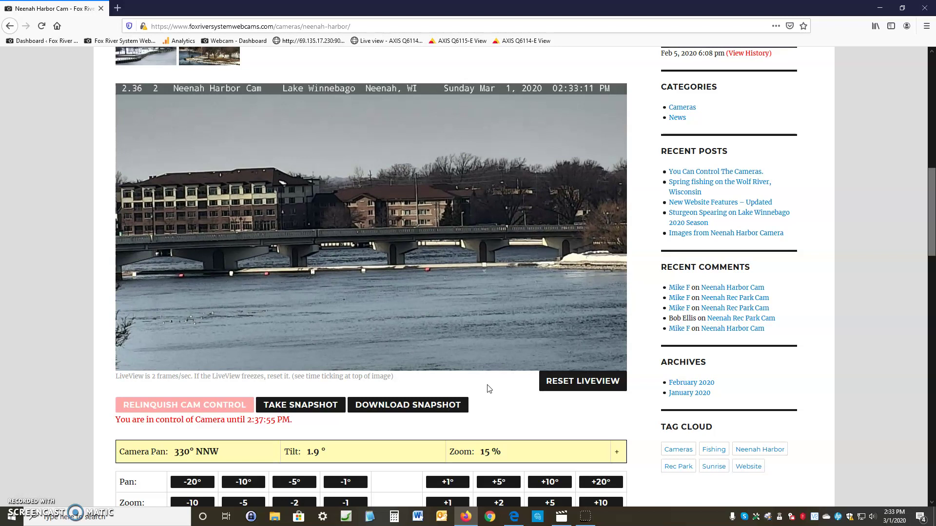
Step: Review the pan, zoom and tilt controls, the preset position list and the satellite map markers
{"action": "scroll", "coordinate": [489, 389], "scroll_direction": "down", "scroll_amount": 1}
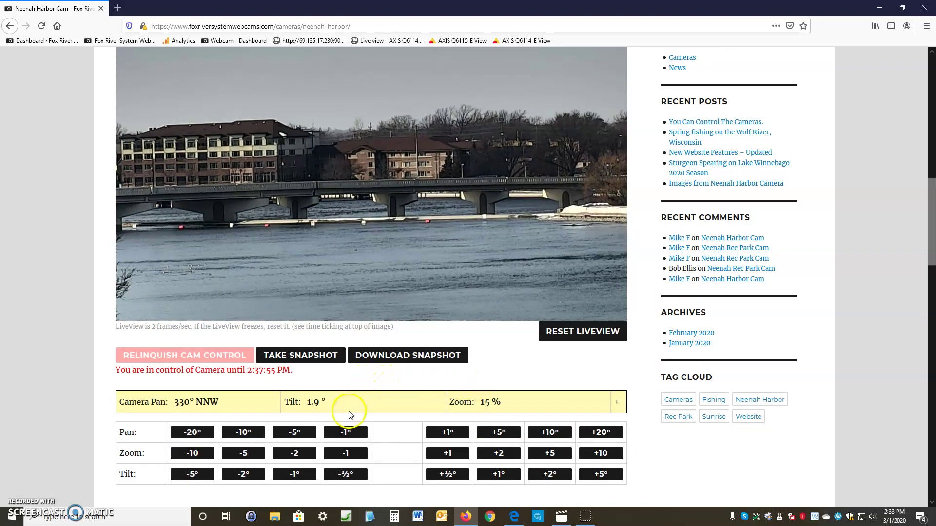
{"action": "left_click", "coordinate": [333, 429]}
{"action": "scroll", "coordinate": [333, 429], "scroll_direction": "down", "scroll_amount": 3}
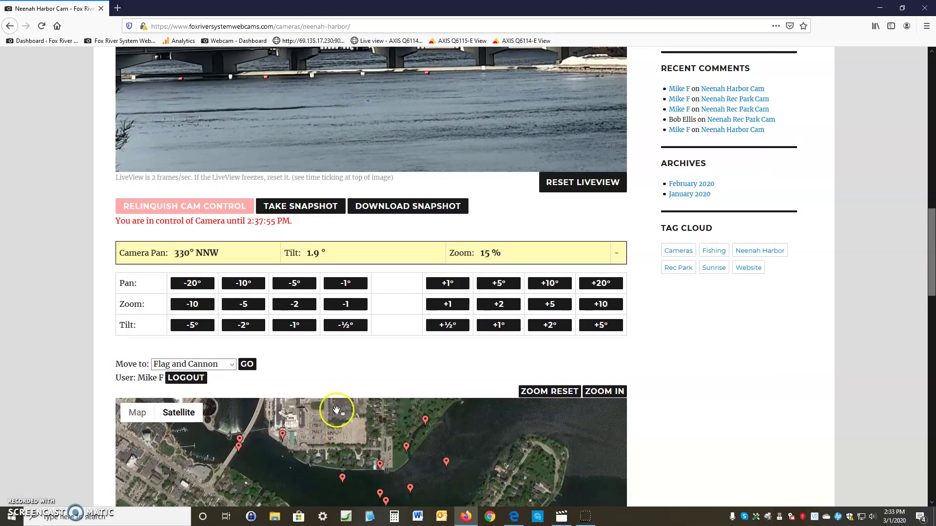
{"action": "left_click", "coordinate": [232, 366]}
{"action": "scroll", "coordinate": [302, 375], "scroll_direction": "down", "scroll_amount": 2}
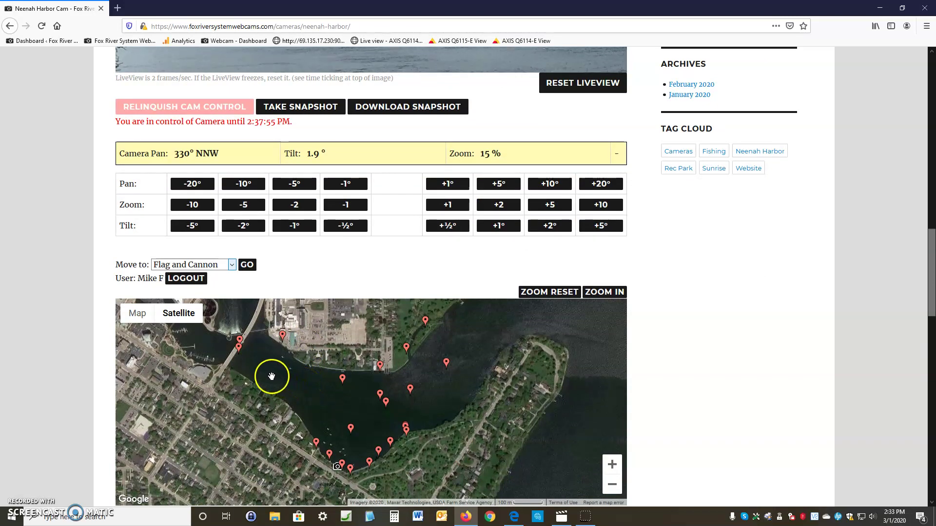
{"action": "scroll", "coordinate": [280, 392], "scroll_direction": "up", "scroll_amount": 1}
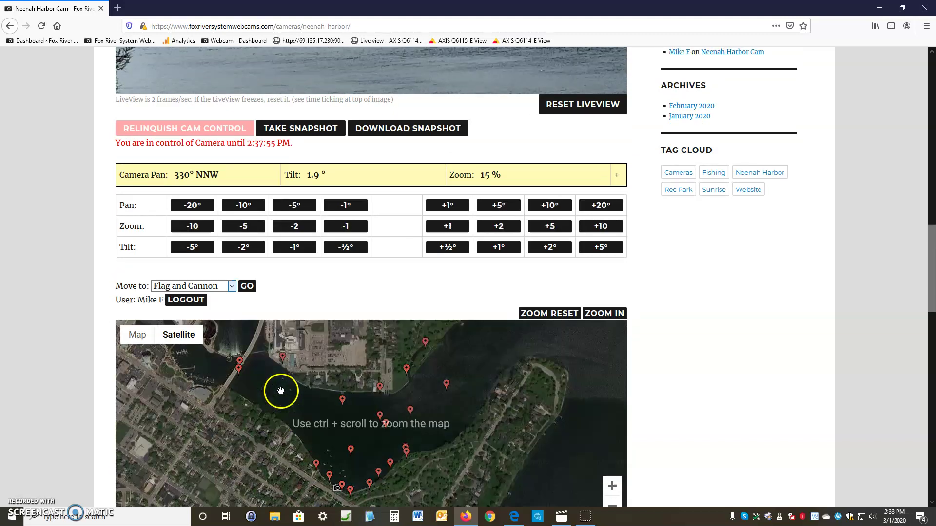
{"action": "scroll", "coordinate": [281, 393], "scroll_direction": "up", "scroll_amount": 1}
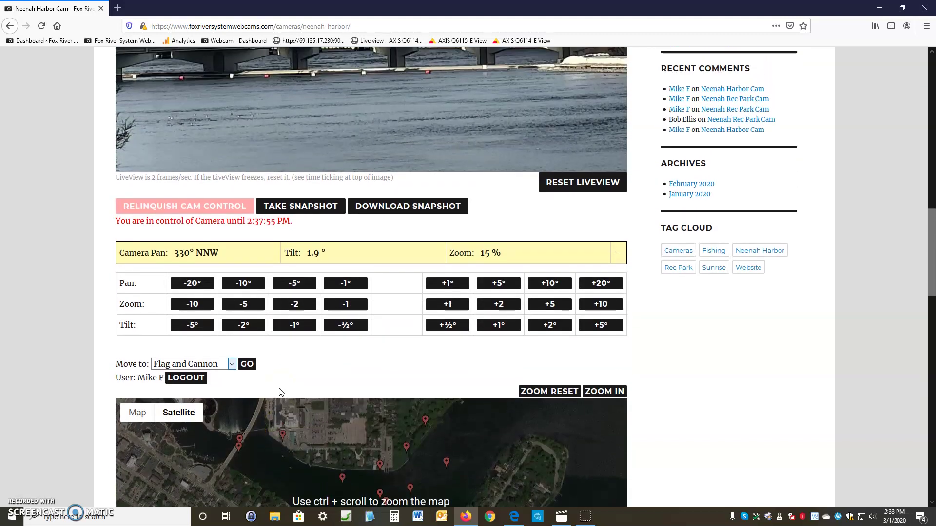
Step: Relinquish control of the camera, acknowledge the switch back to YouTube and log out of the site
{"action": "left_click", "coordinate": [205, 214]}
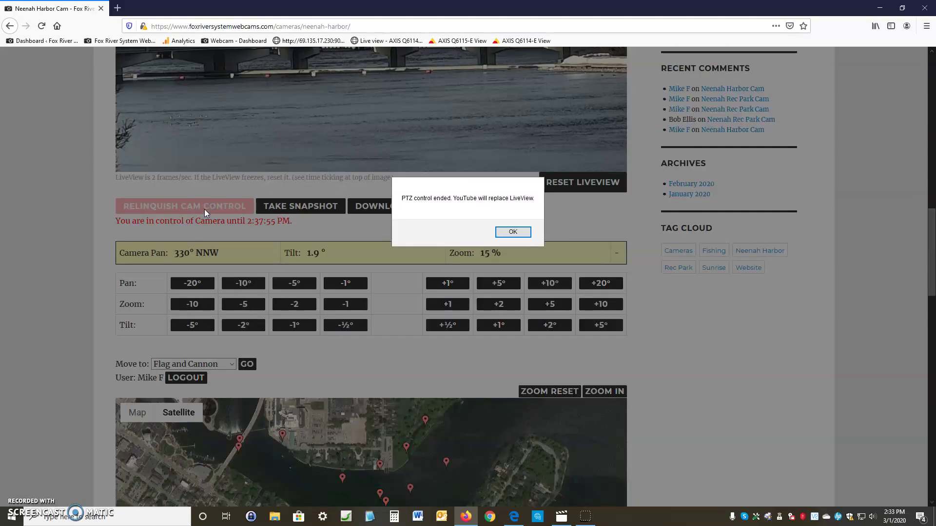
{"action": "left_click", "coordinate": [370, 226]}
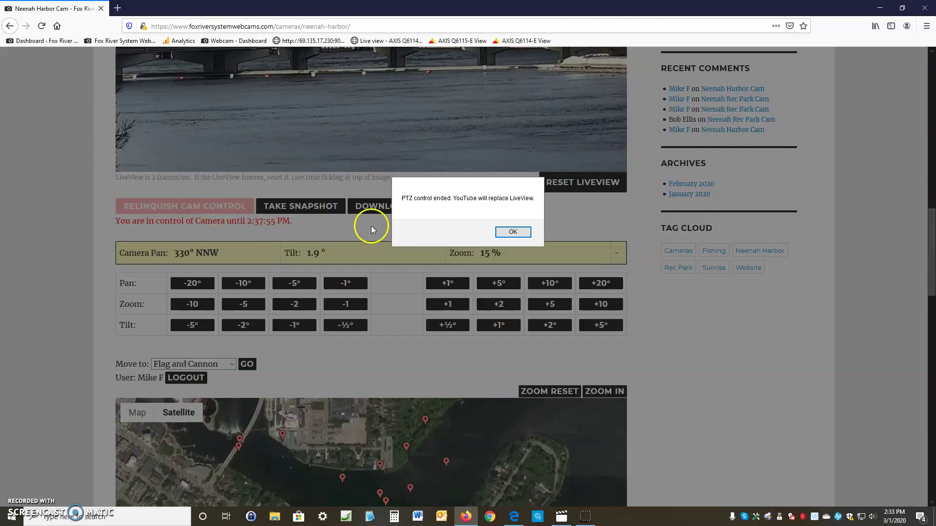
{"action": "left_click", "coordinate": [506, 235]}
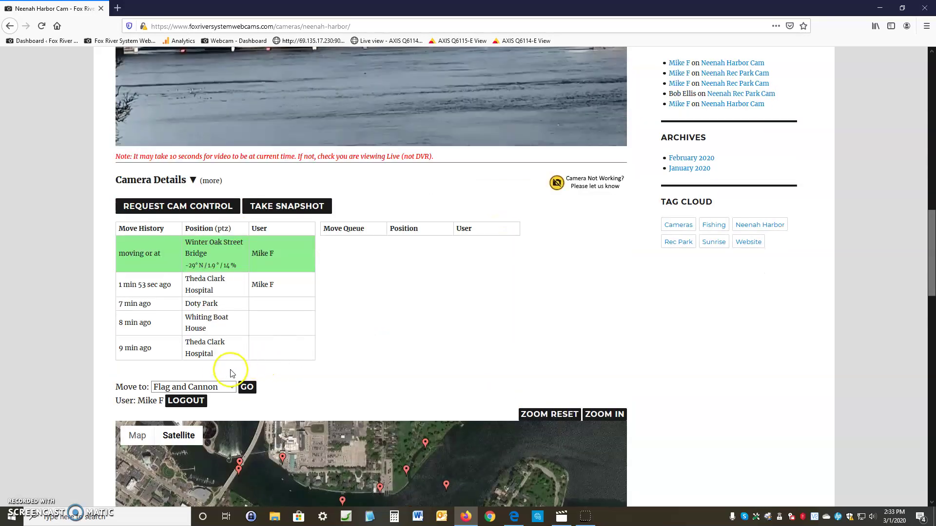
{"action": "left_click", "coordinate": [199, 401]}
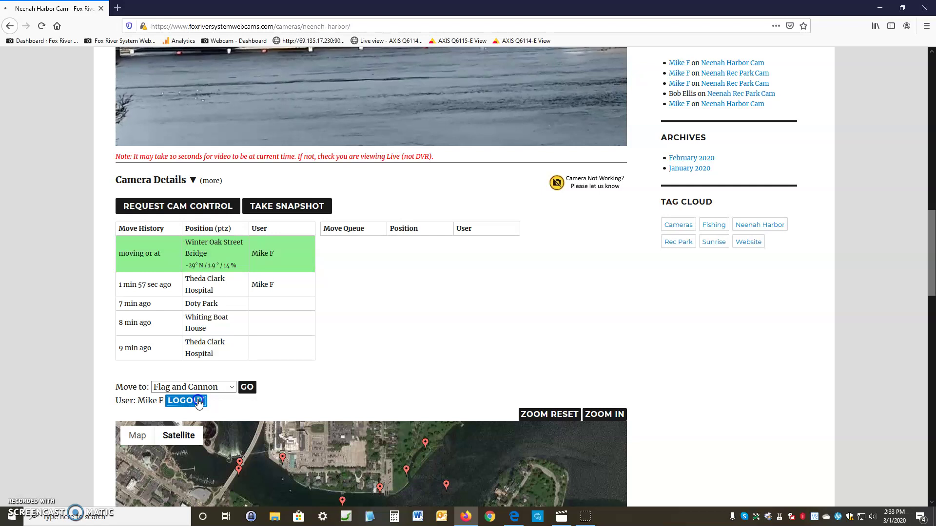
{"action": "left_click", "coordinate": [198, 402]}
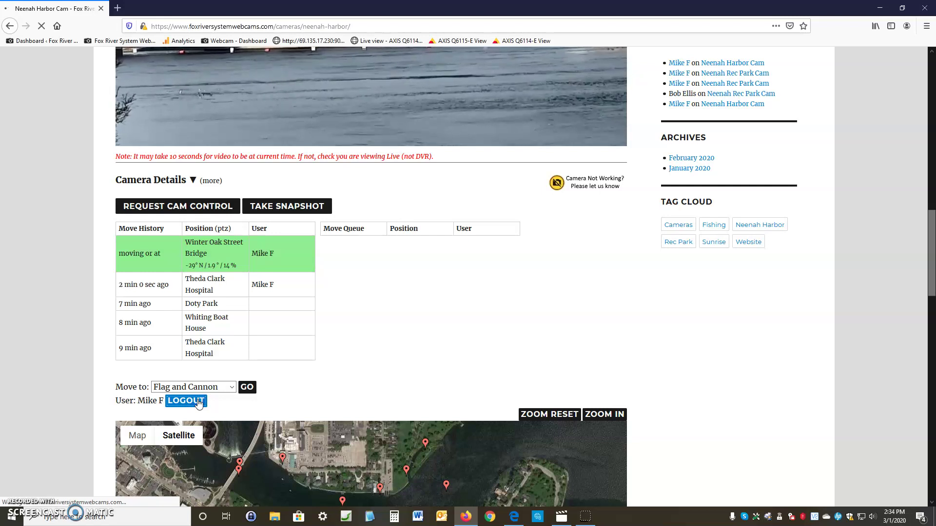